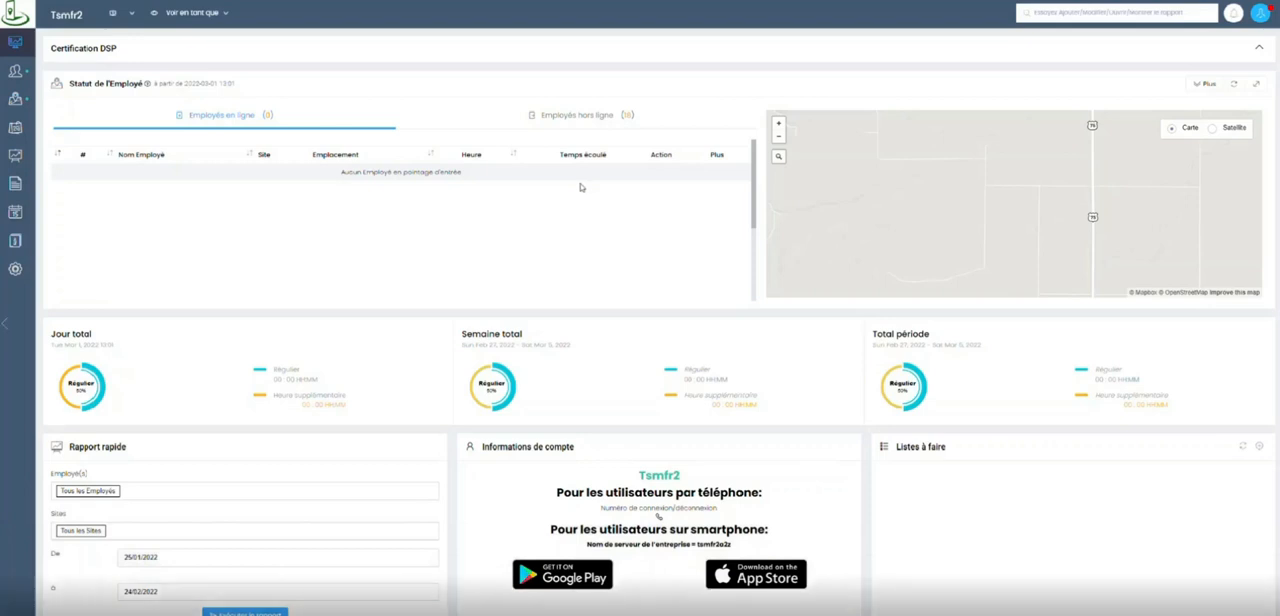
Open the work-time report (Temps de travail) and run it for the previous period, Jan 25th – Feb 24th.
mouse_move(29, 117)
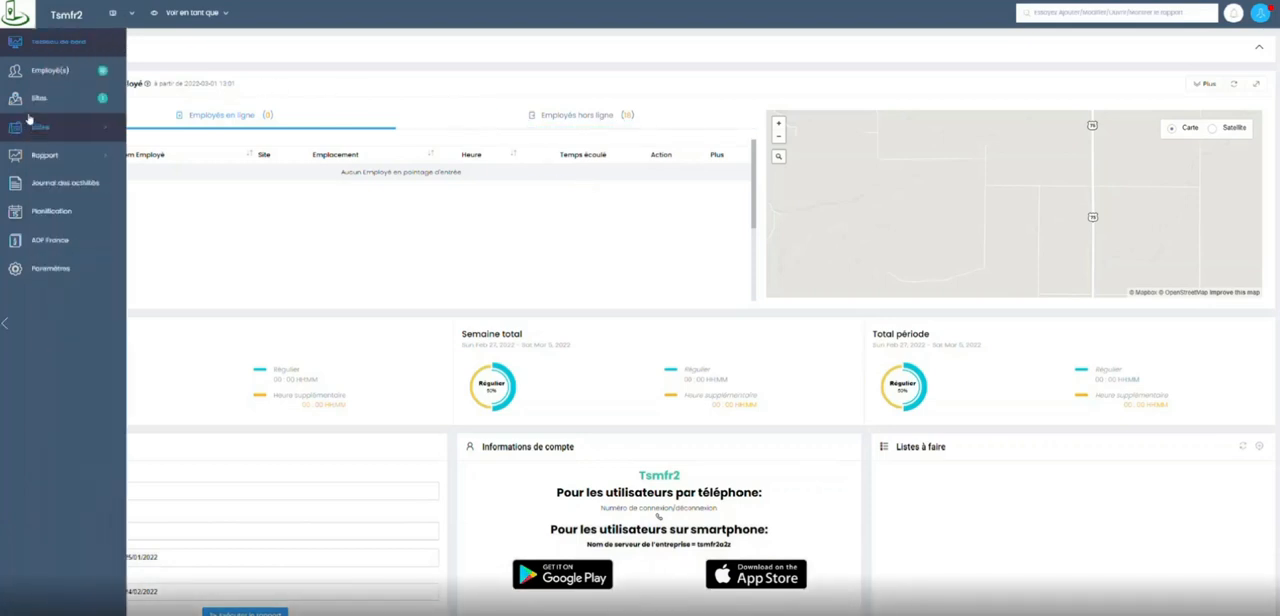
left_click(60, 157)
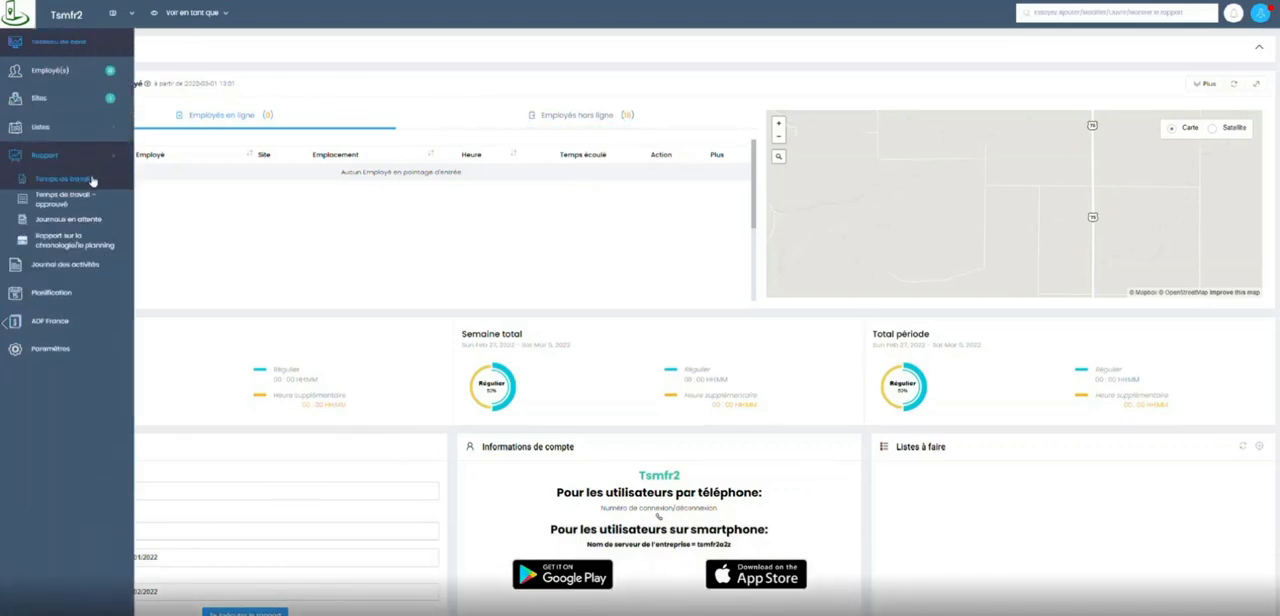
left_click(85, 181)
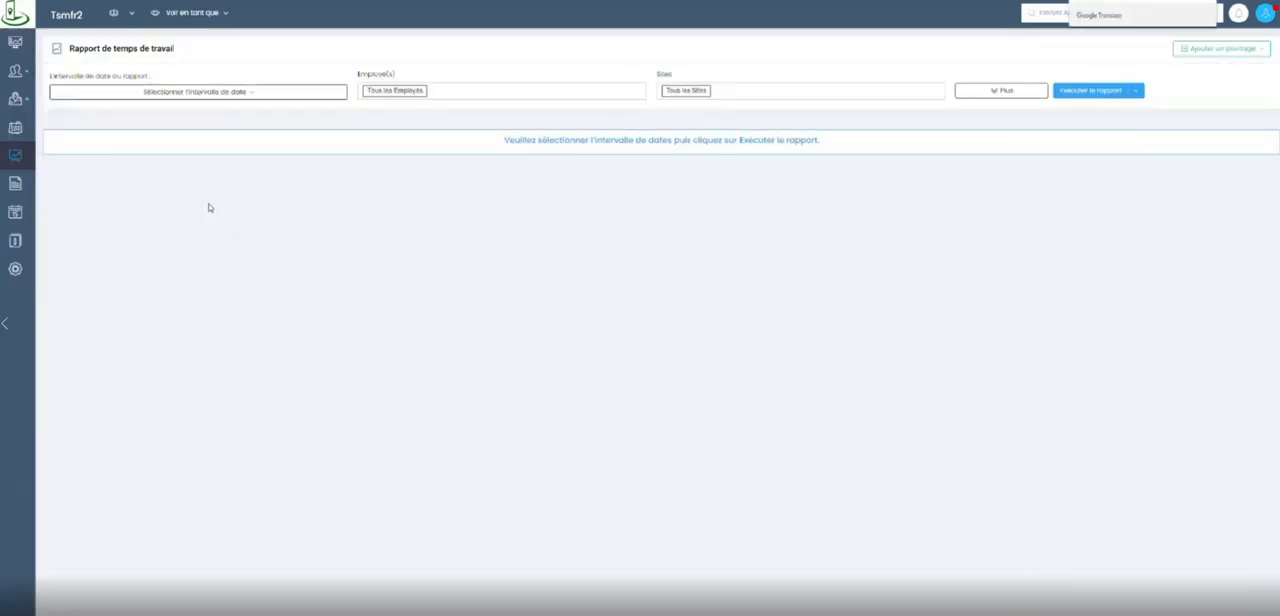
left_click(253, 92)
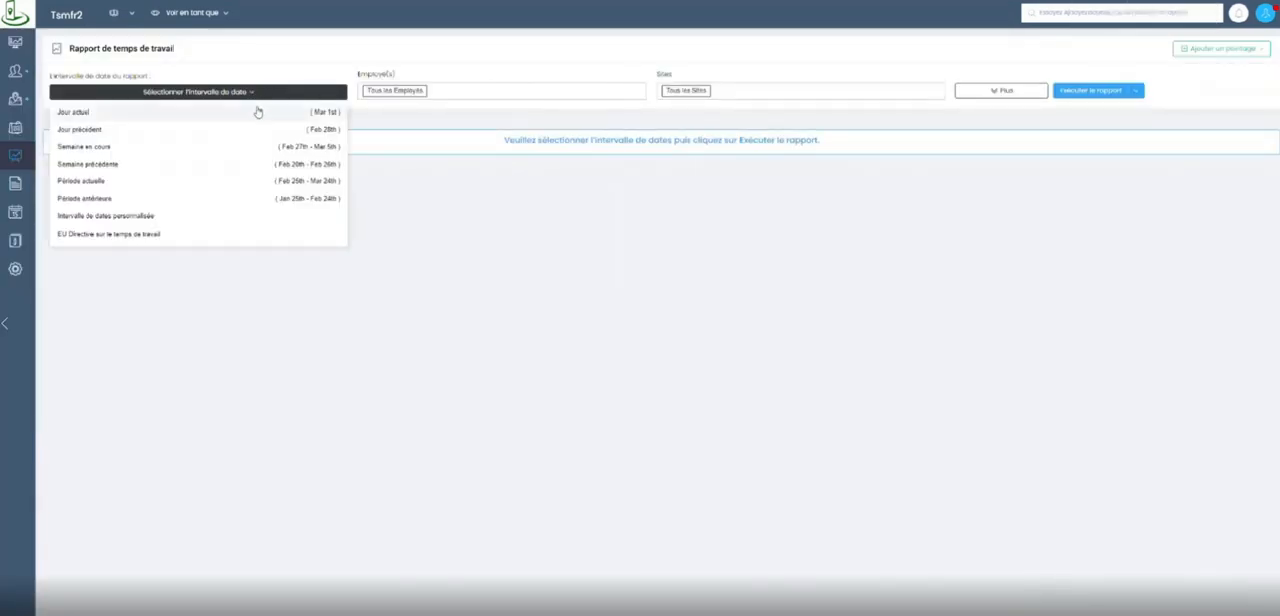
left_click(213, 202)
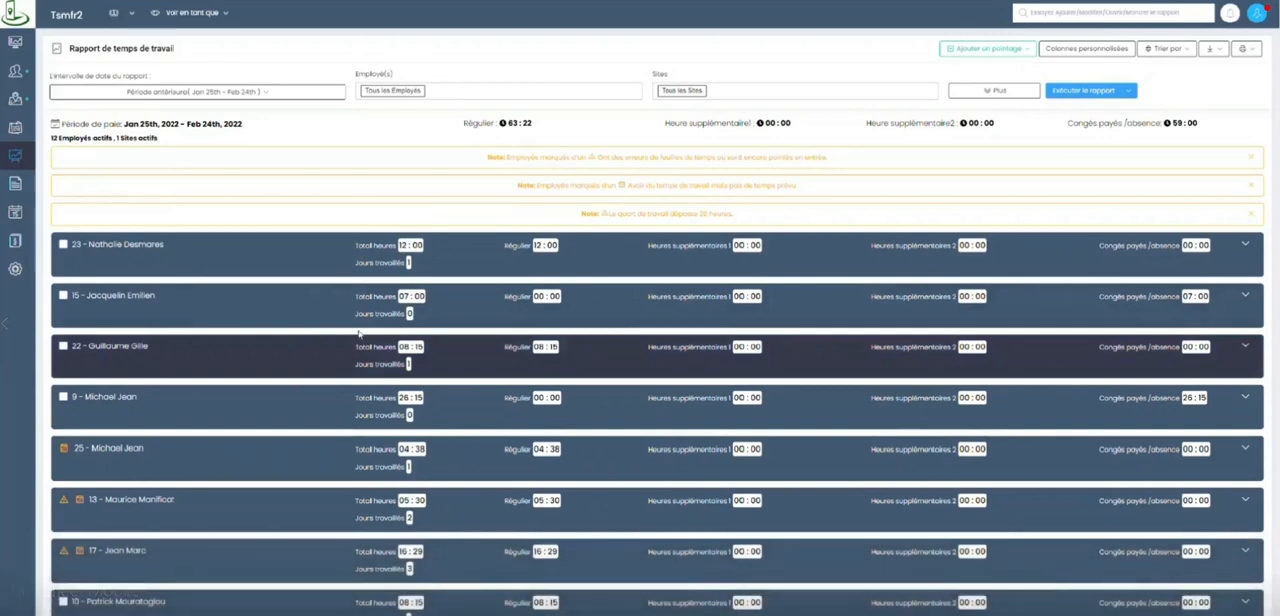
Open the planning timeline report and set its date range to the previous week (Semaine précédente).
mouse_move(60, 218)
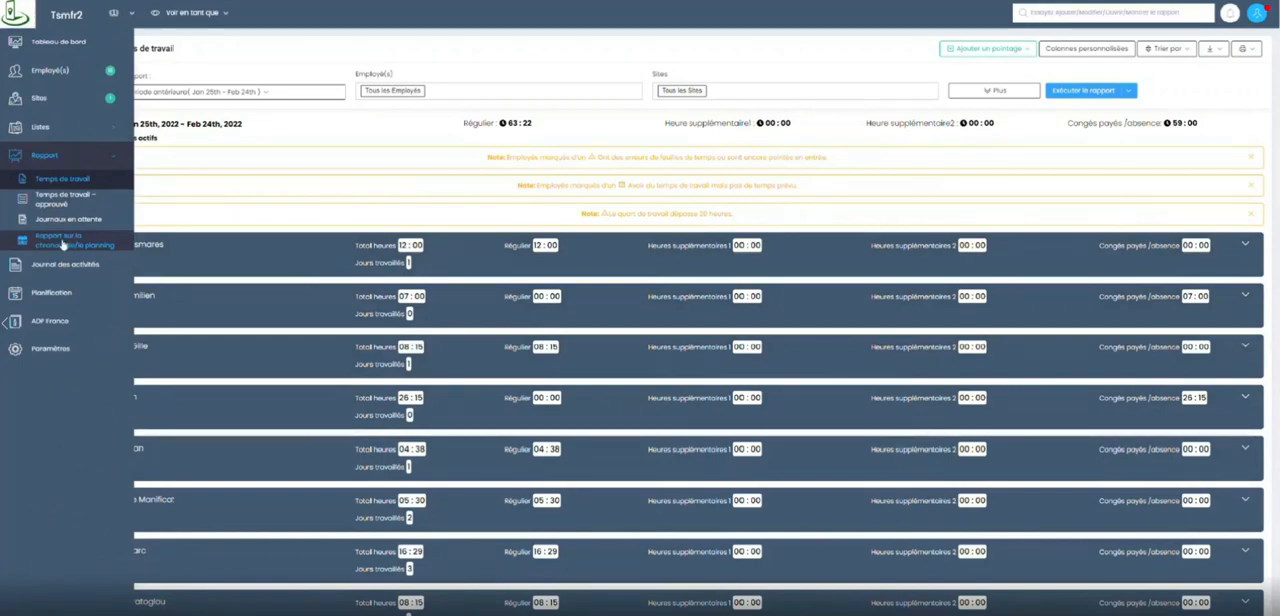
left_click(62, 244)
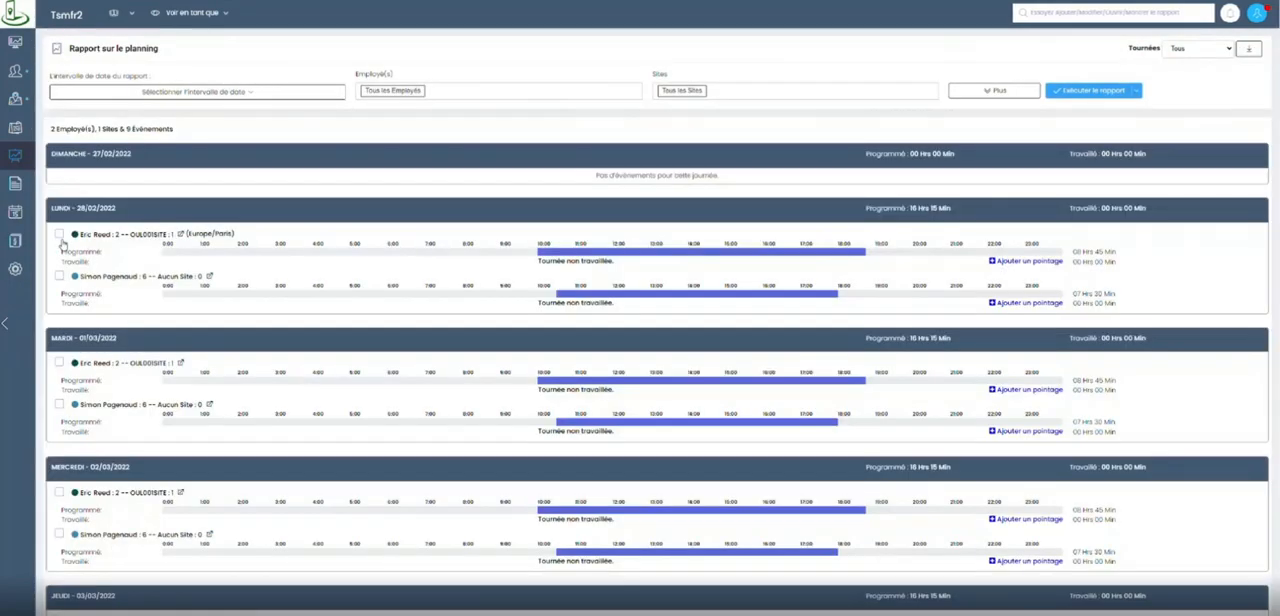
left_click(252, 92)
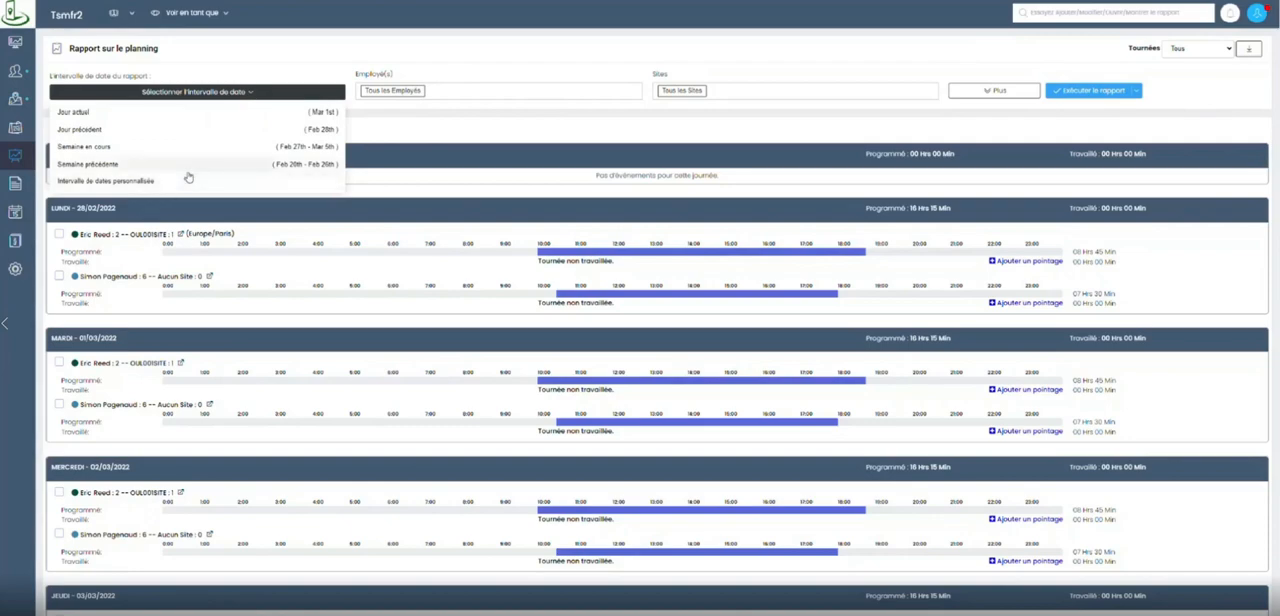
left_click(120, 164)
Run the planning report for a custom date range from 25/01/2022 to 24/02/2022.
left_click(294, 91)
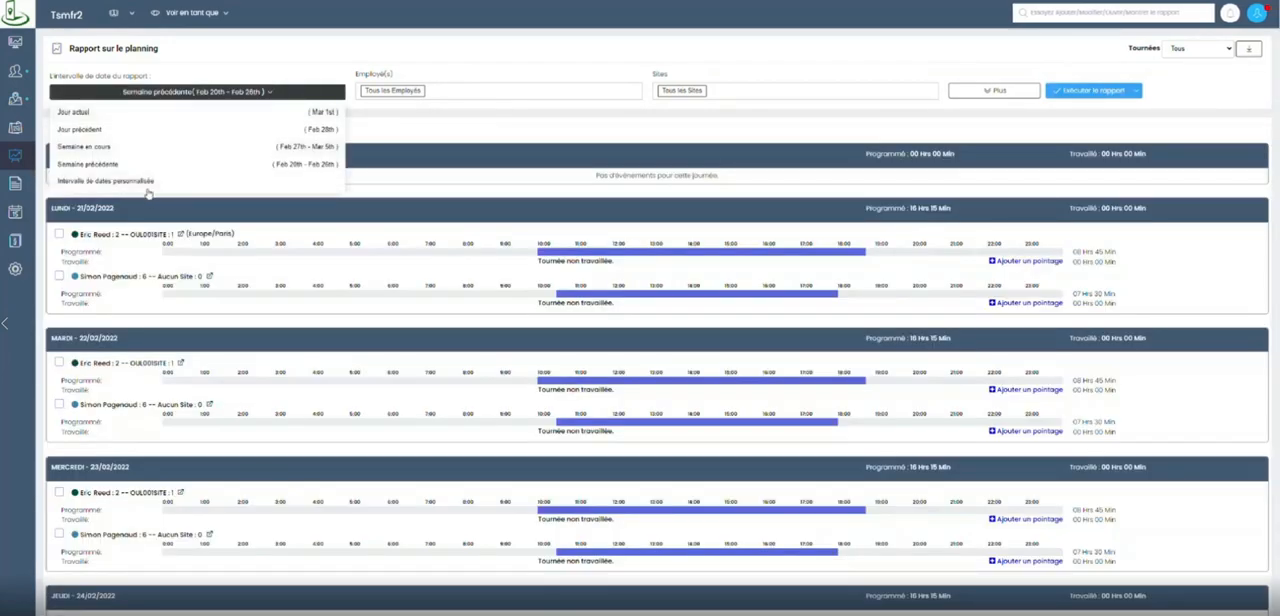
left_click(106, 181)
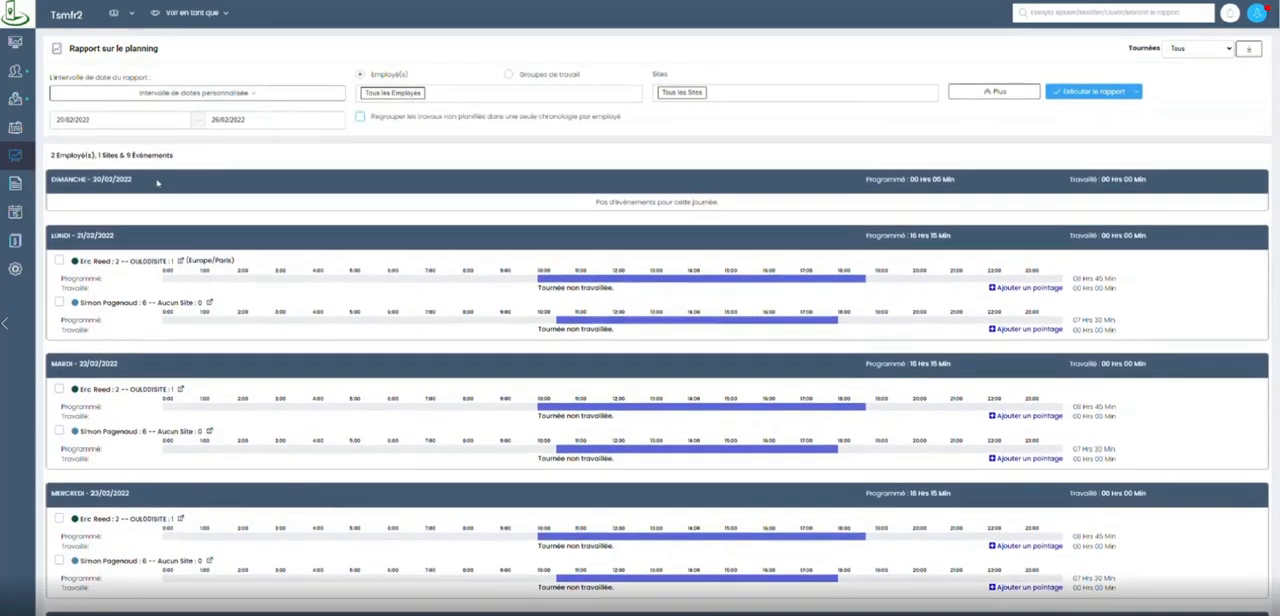
left_click(135, 118)
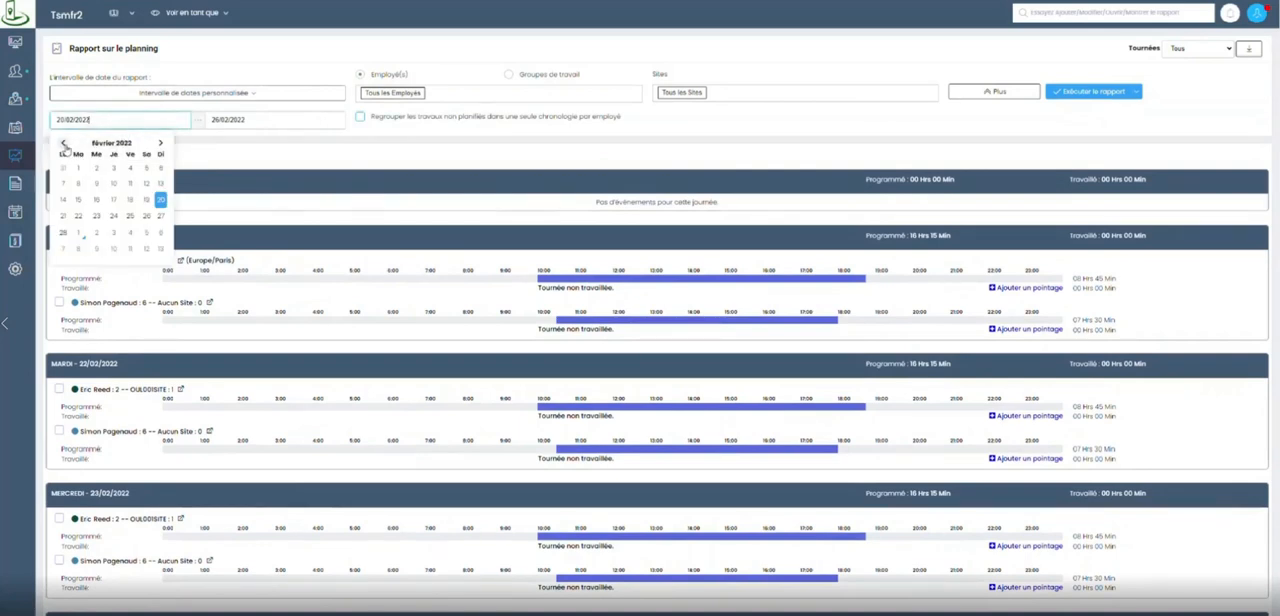
left_click(63, 143)
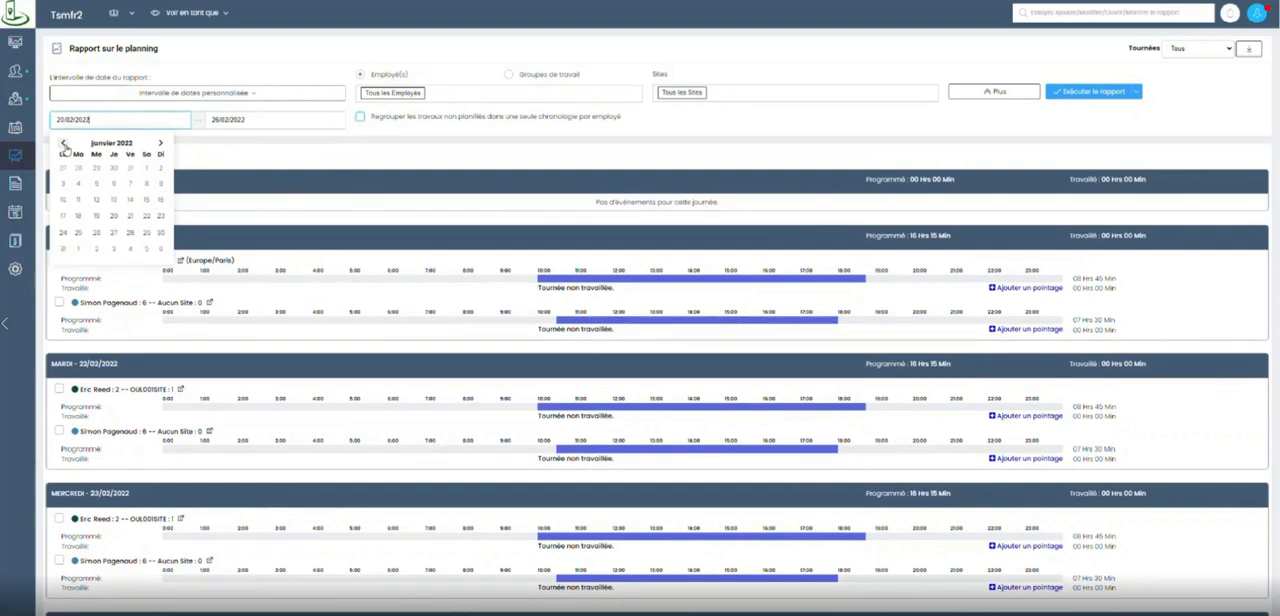
left_click(79, 234)
left_click(263, 119)
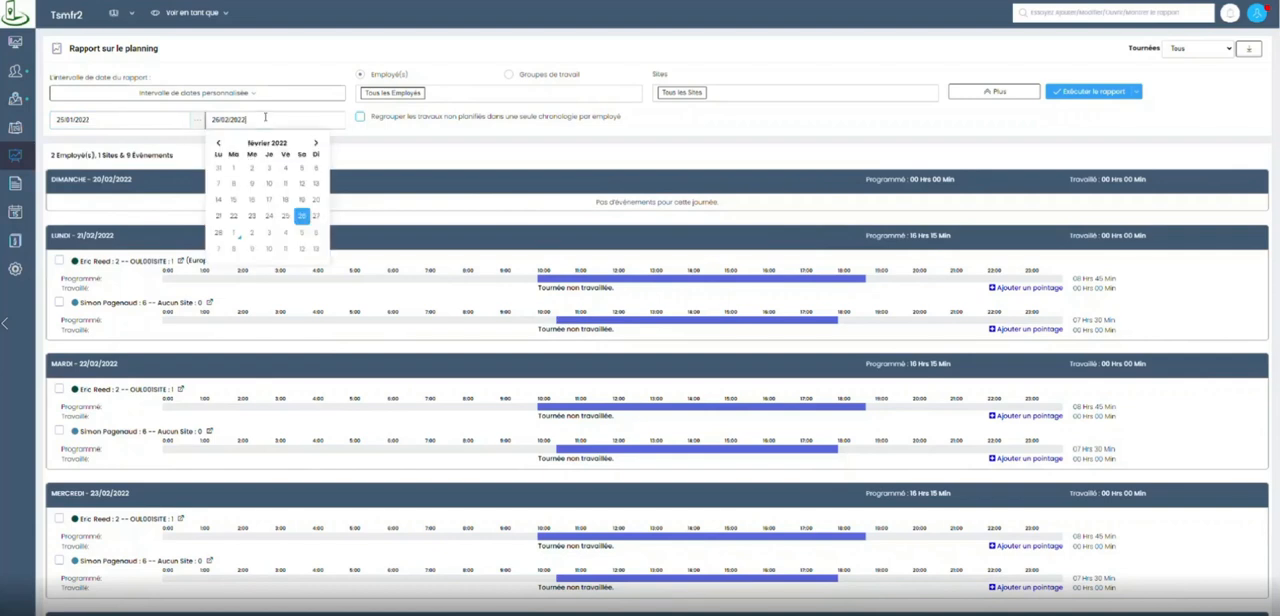
left_click(269, 219)
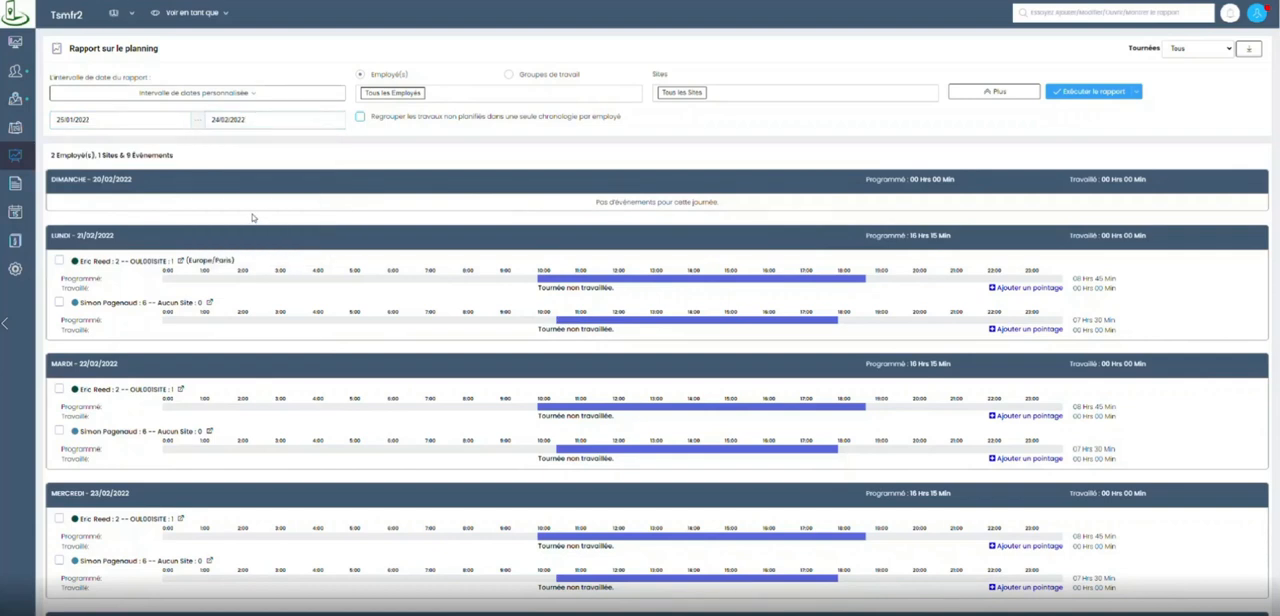
left_click(1089, 92)
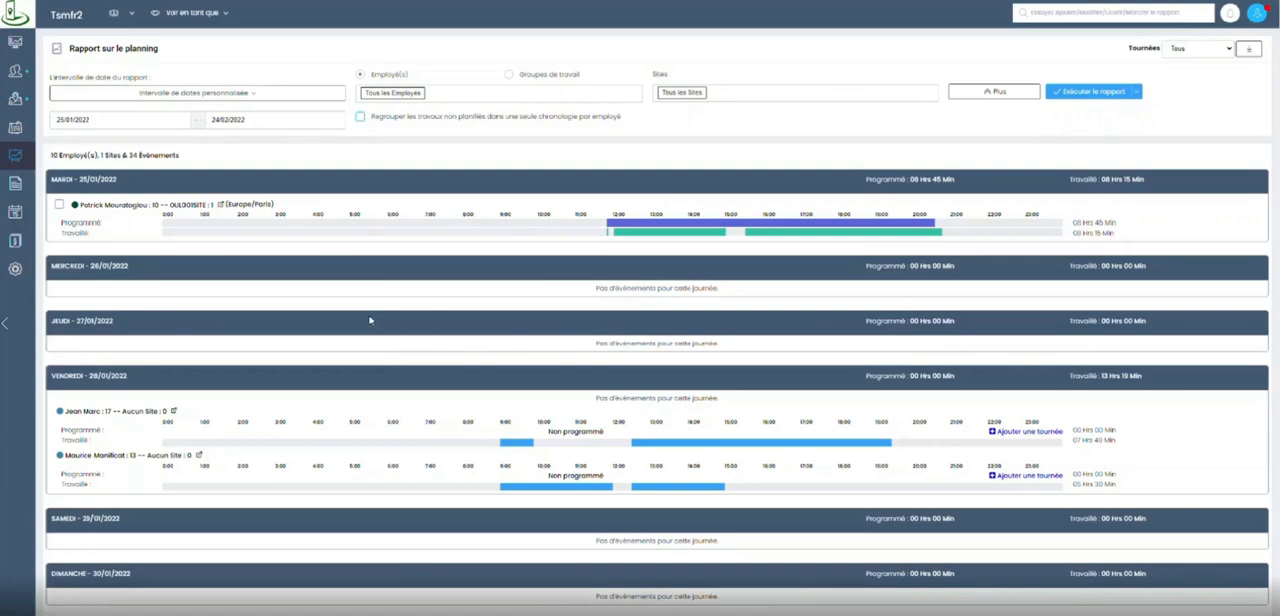
Open a new shift (tournée) for the first unscheduled employee on Friday 28/01/2022 and set its start time to 12:00.
scroll(369, 320, "down", 2)
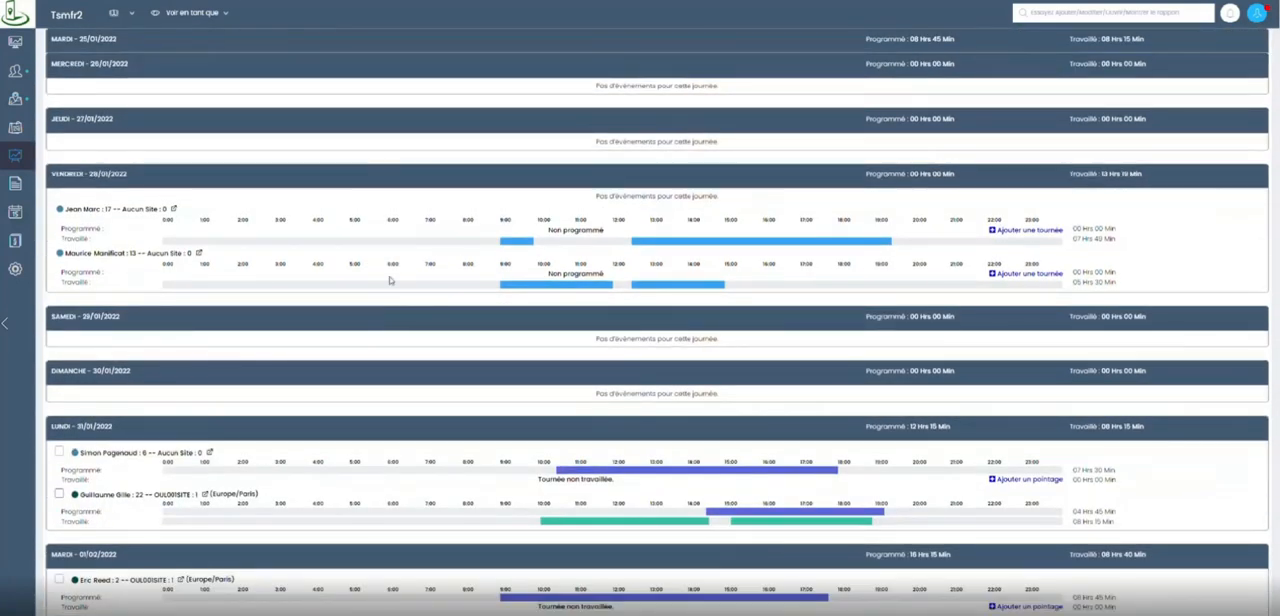
scroll(451, 248, "up", 2)
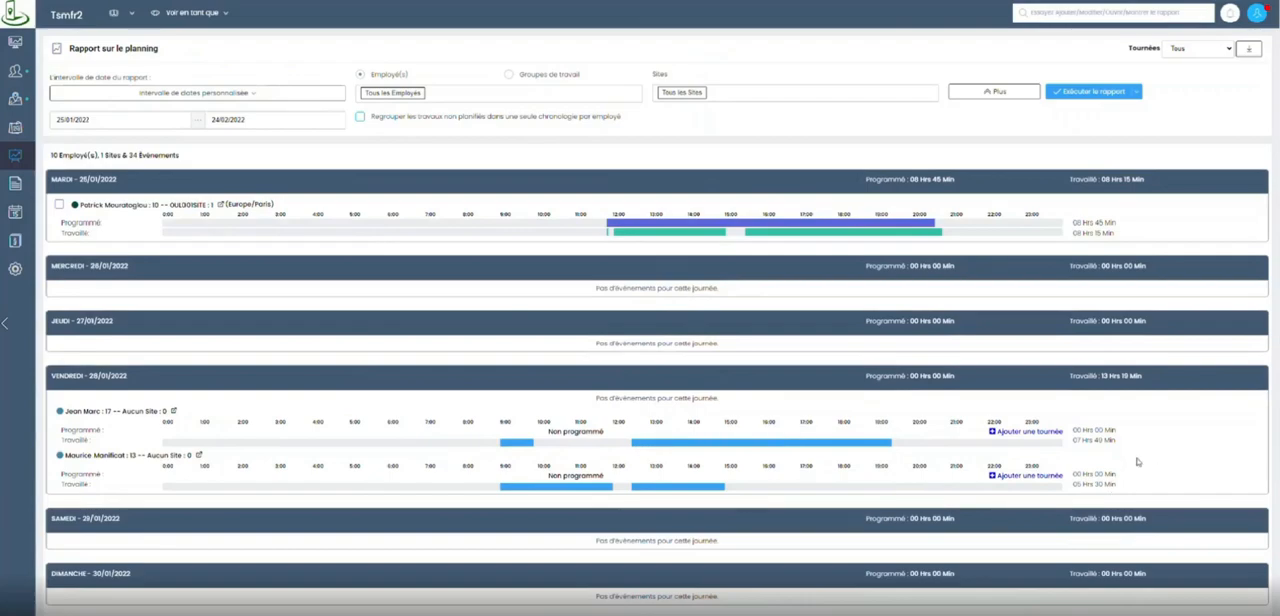
left_click(1013, 433)
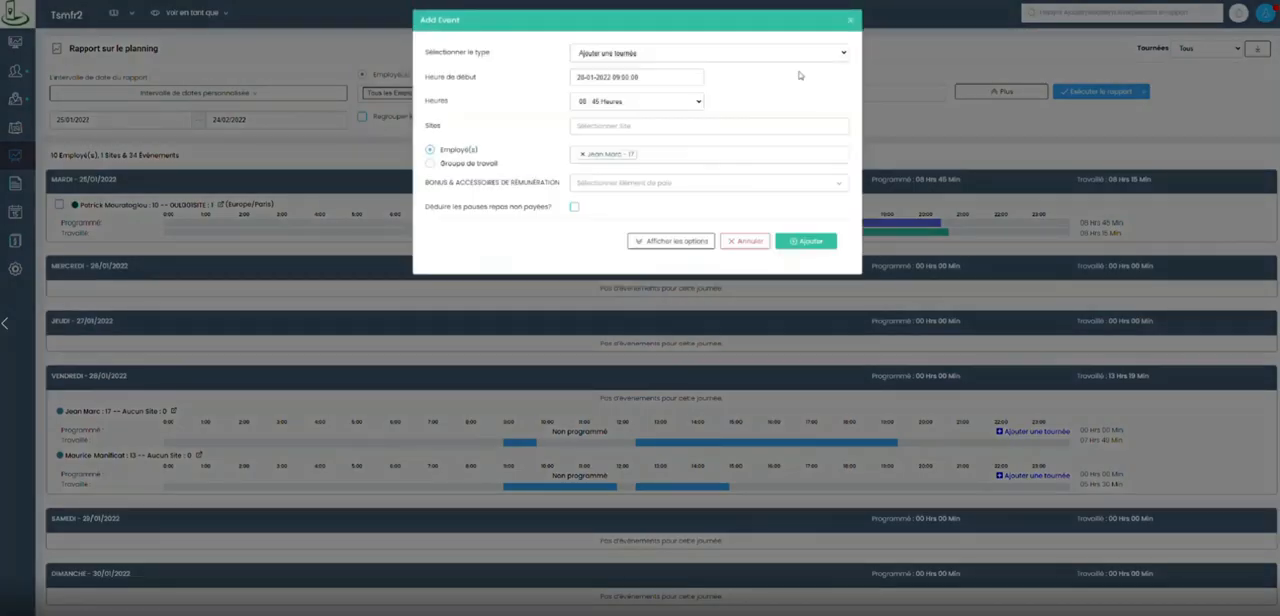
left_click(658, 74)
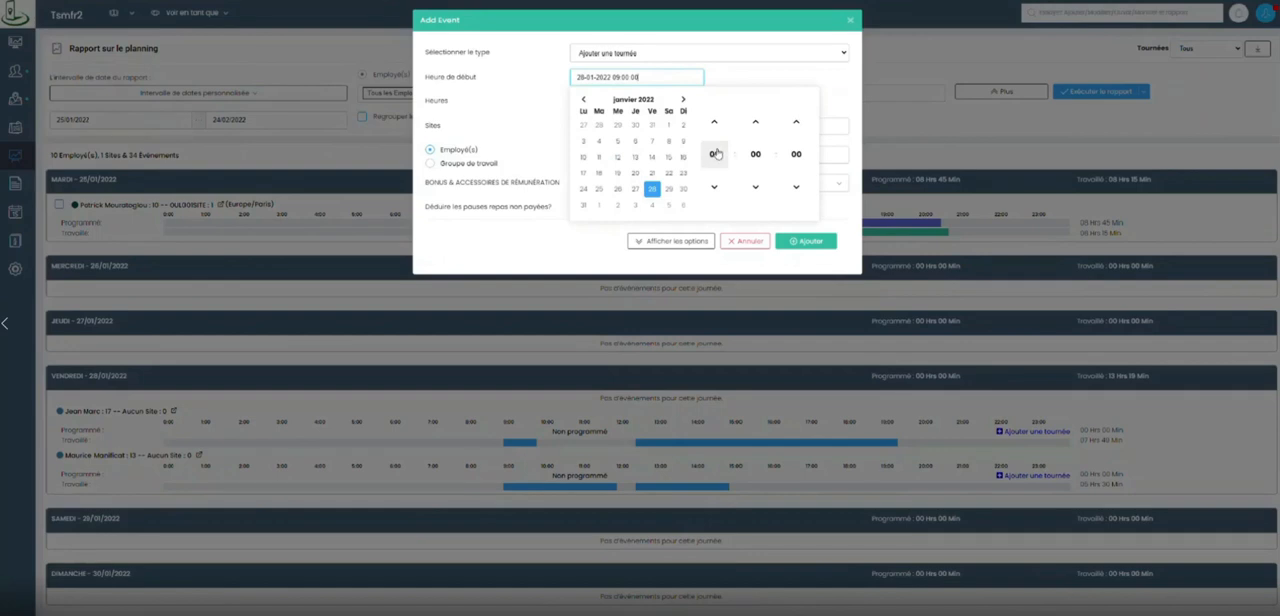
left_click(714, 155)
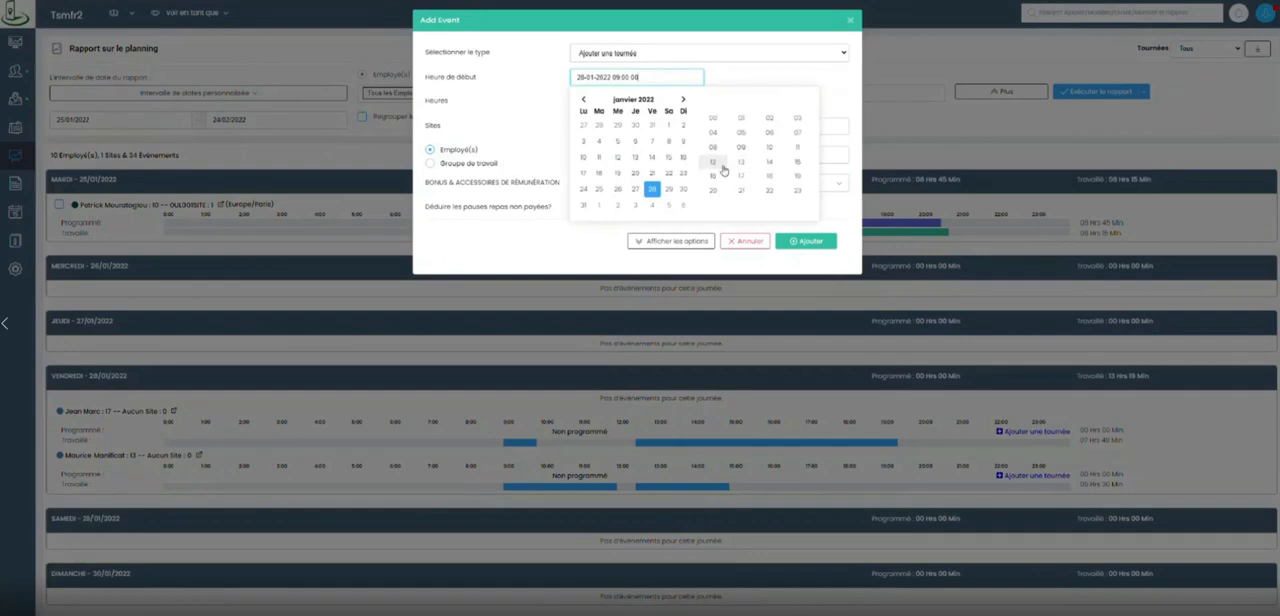
left_click(713, 161)
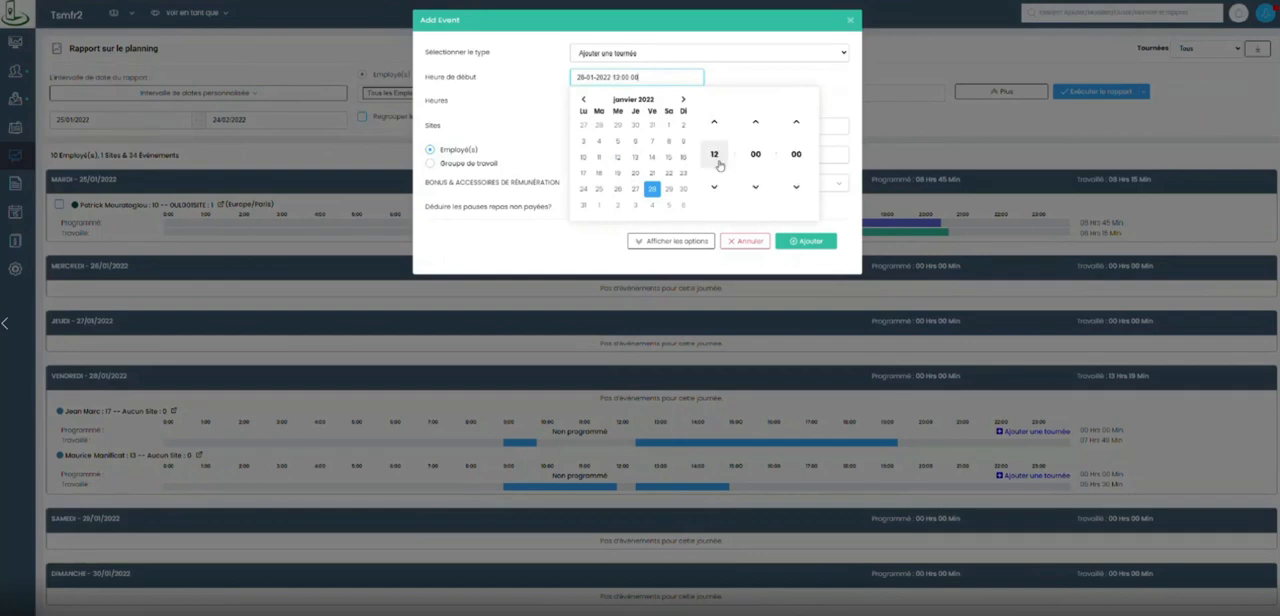
left_click(762, 78)
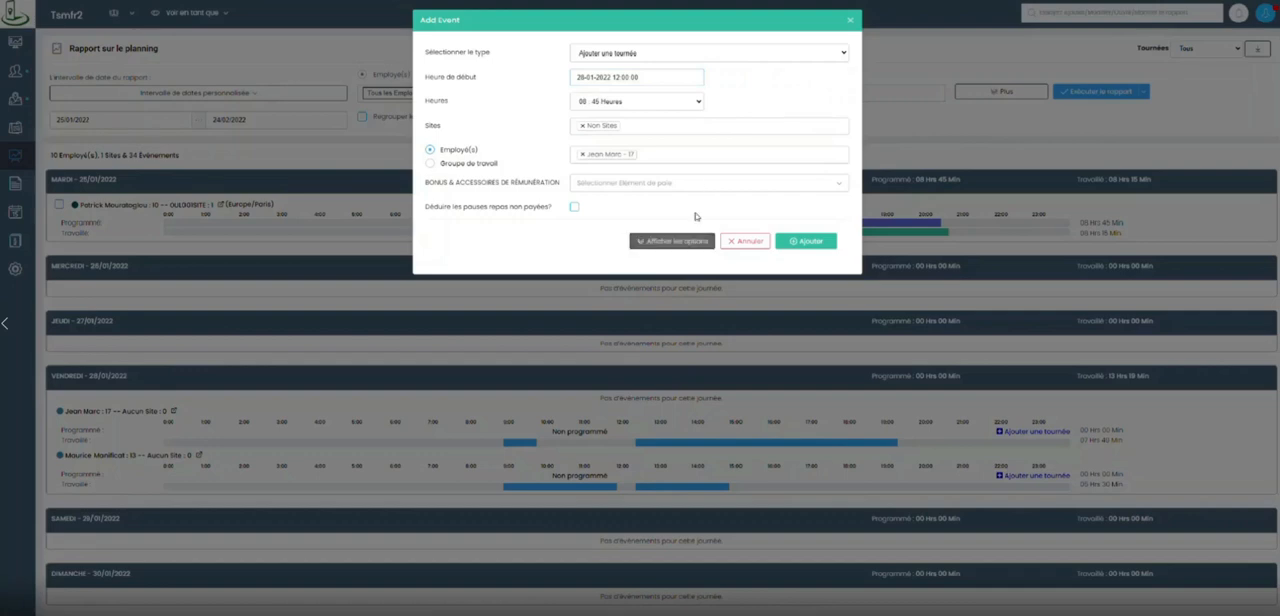
Show the extra options of the new shift and set its end time to 19:30 on 28-01-2022.
left_click(672, 242)
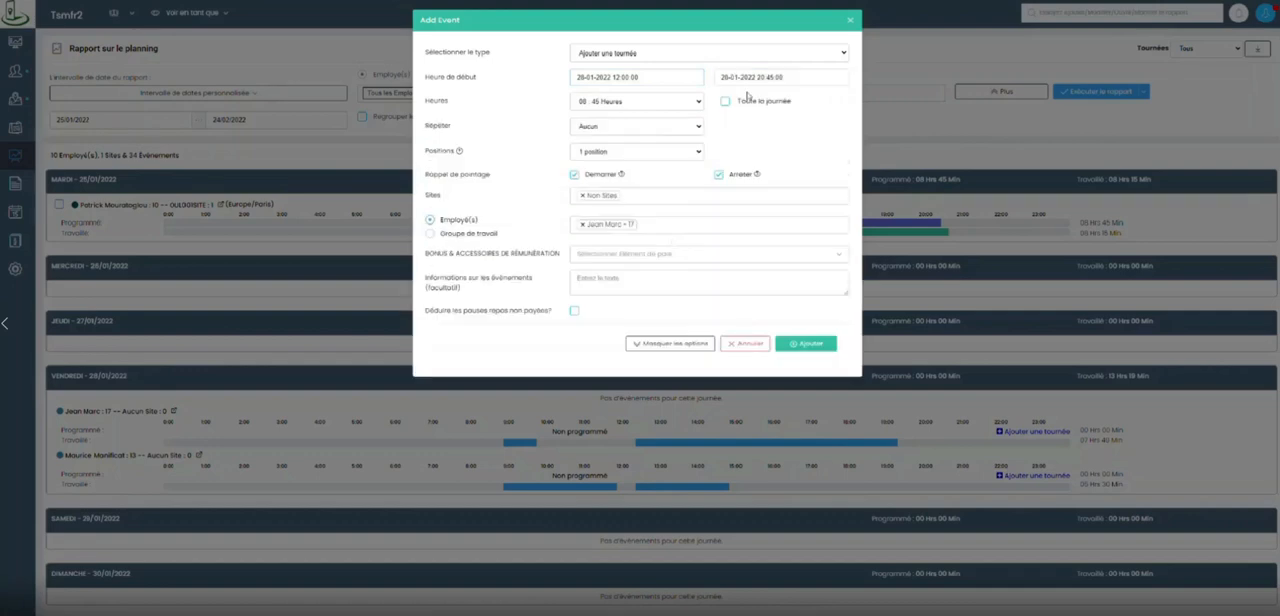
left_click(782, 78)
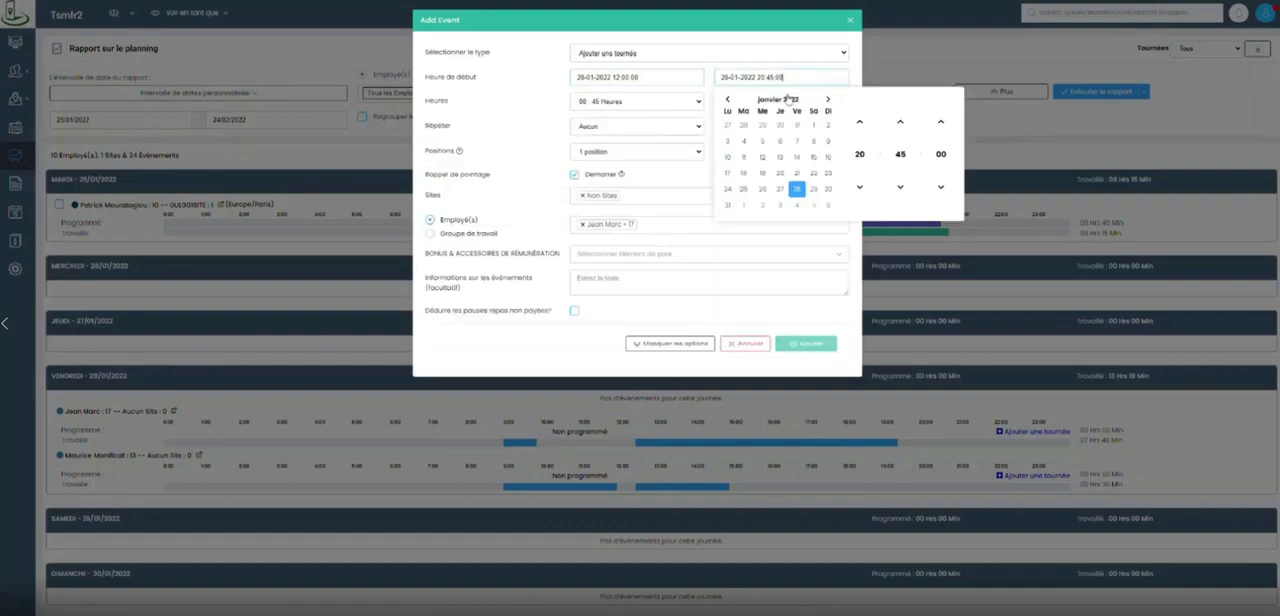
left_click(859, 154)
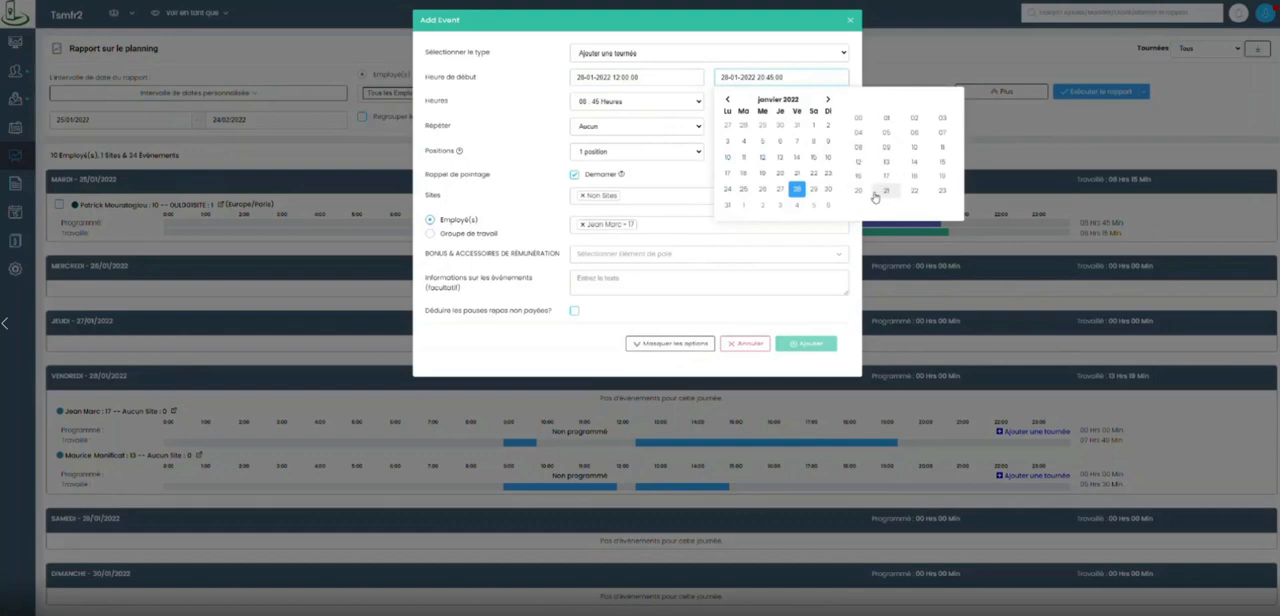
left_click(942, 177)
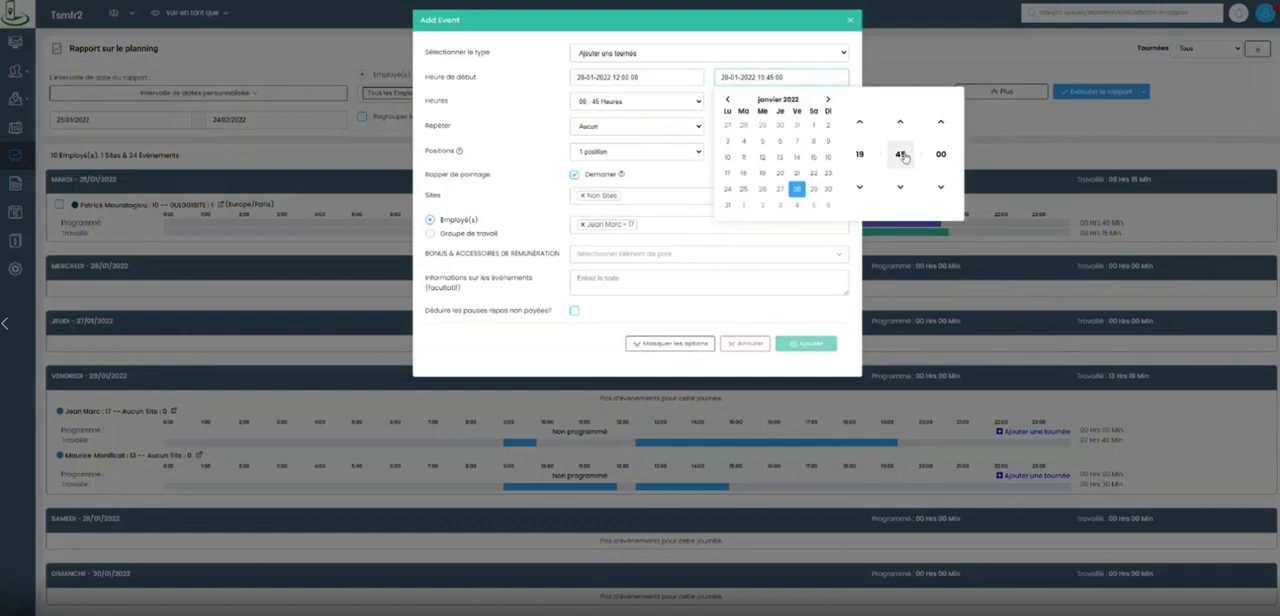
left_click(900, 154)
left_click(912, 159)
left_click(784, 37)
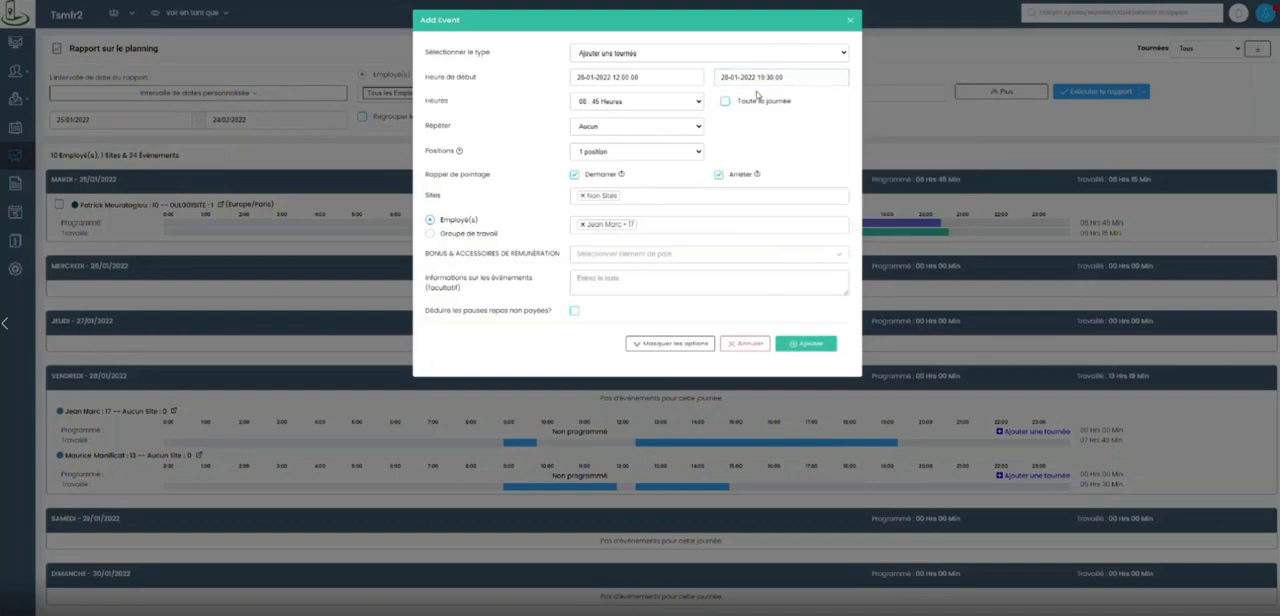
Assign the PANIER DE JOUR bonus to the shift and add it to the planning.
left_click(658, 256)
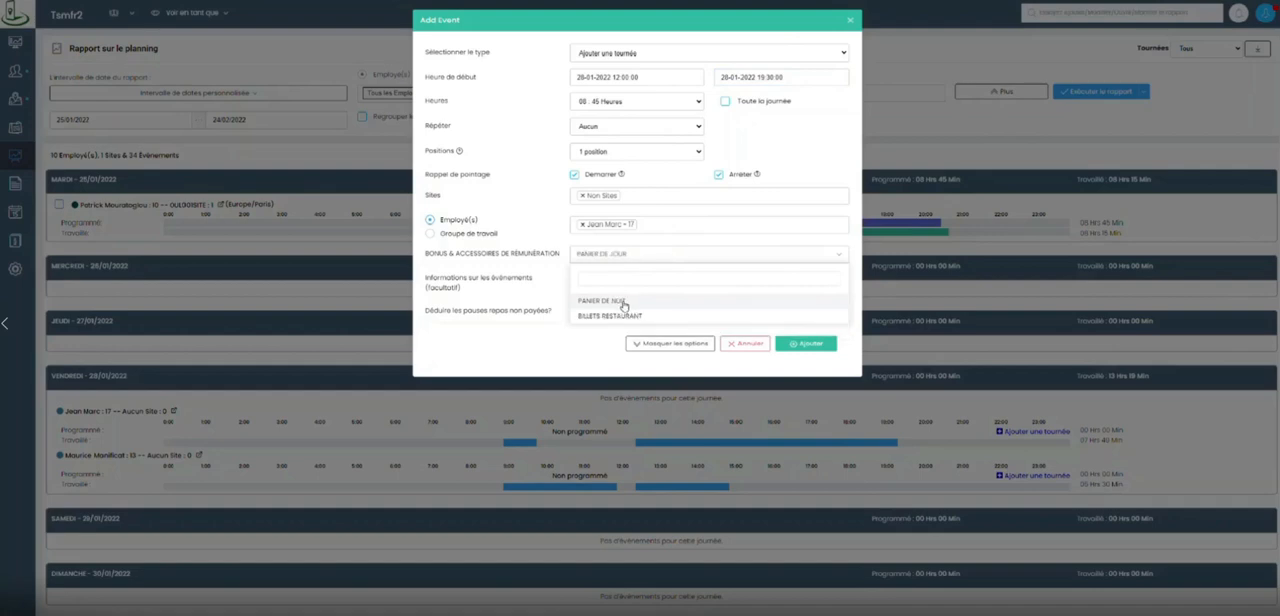
left_click(623, 300)
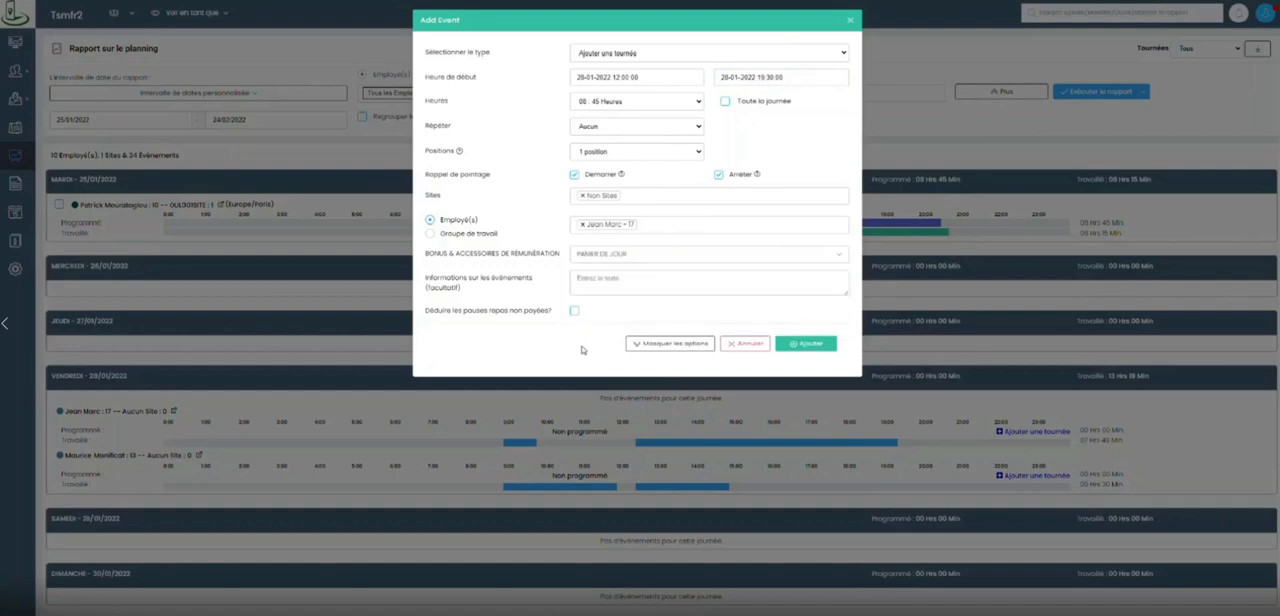
left_click(812, 344)
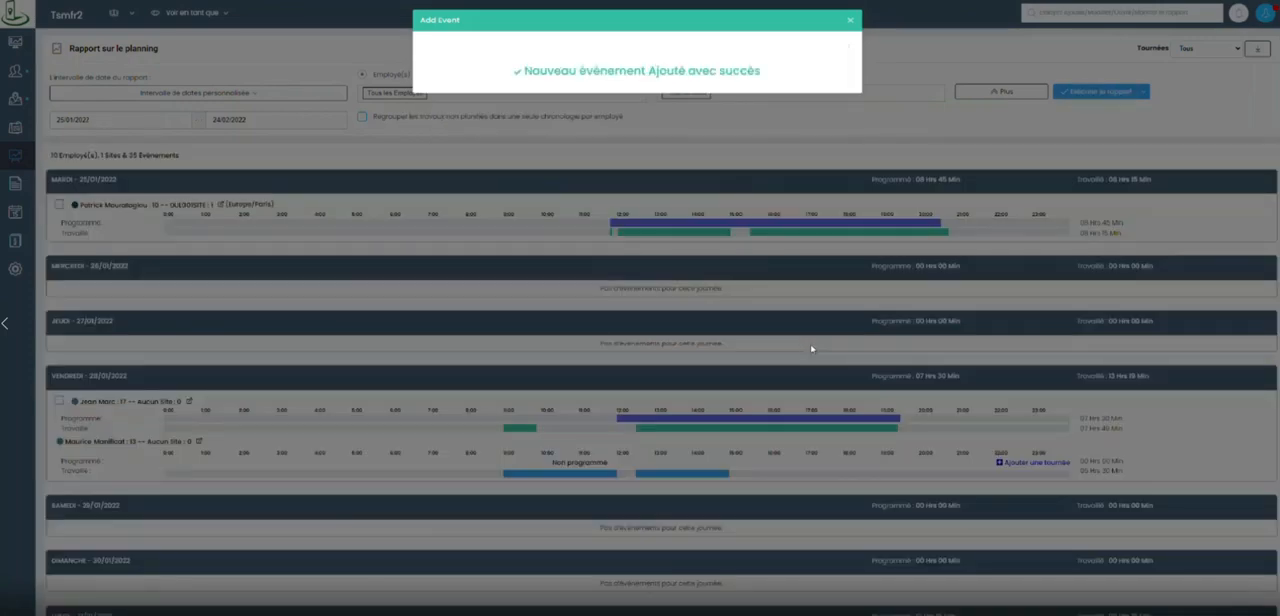
Open a new shift (tournée) for the remaining unscheduled employee on Friday 28/01/2022 and set its end time to 15:00.
scroll(760, 340, "down", 2)
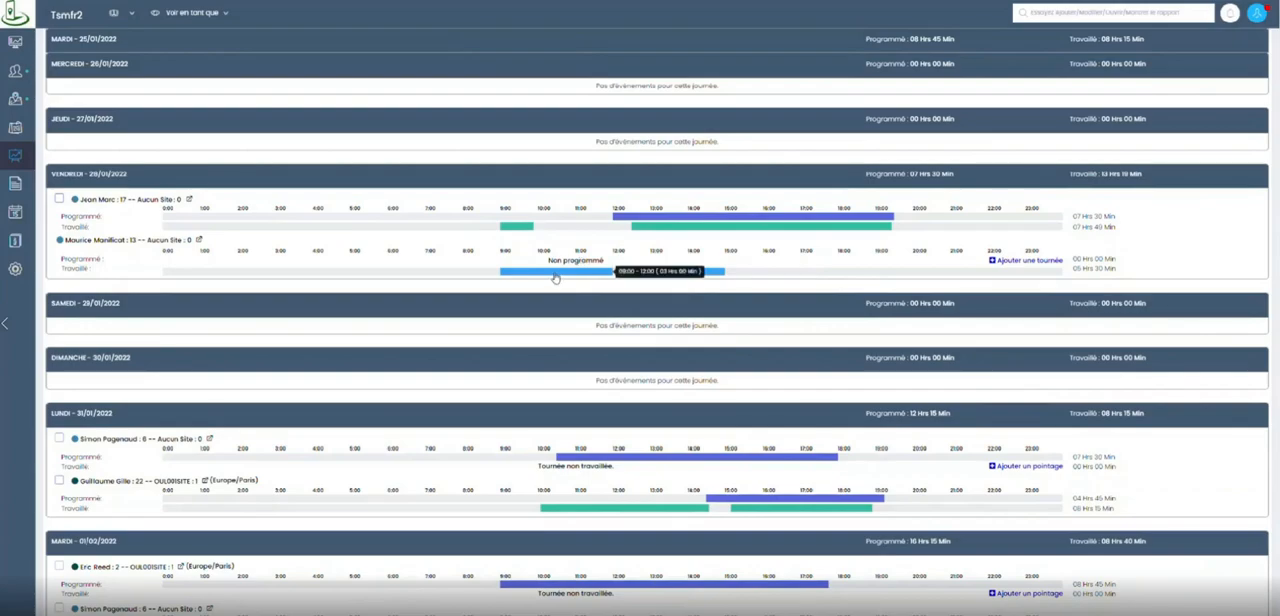
left_click(1012, 261)
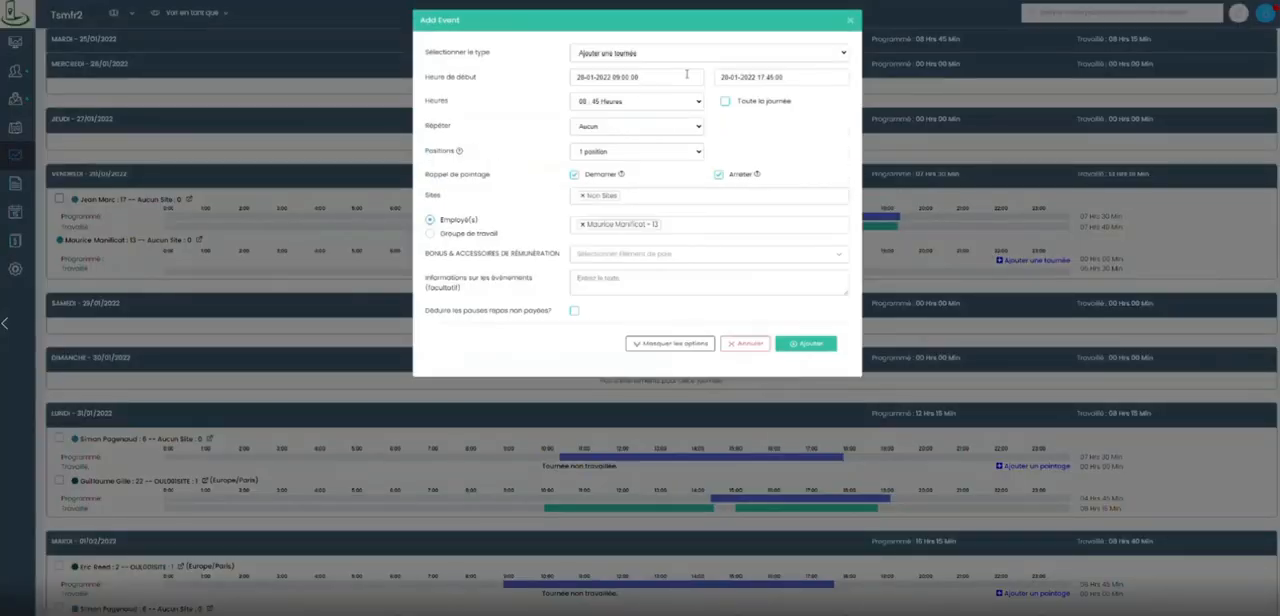
left_click(811, 77)
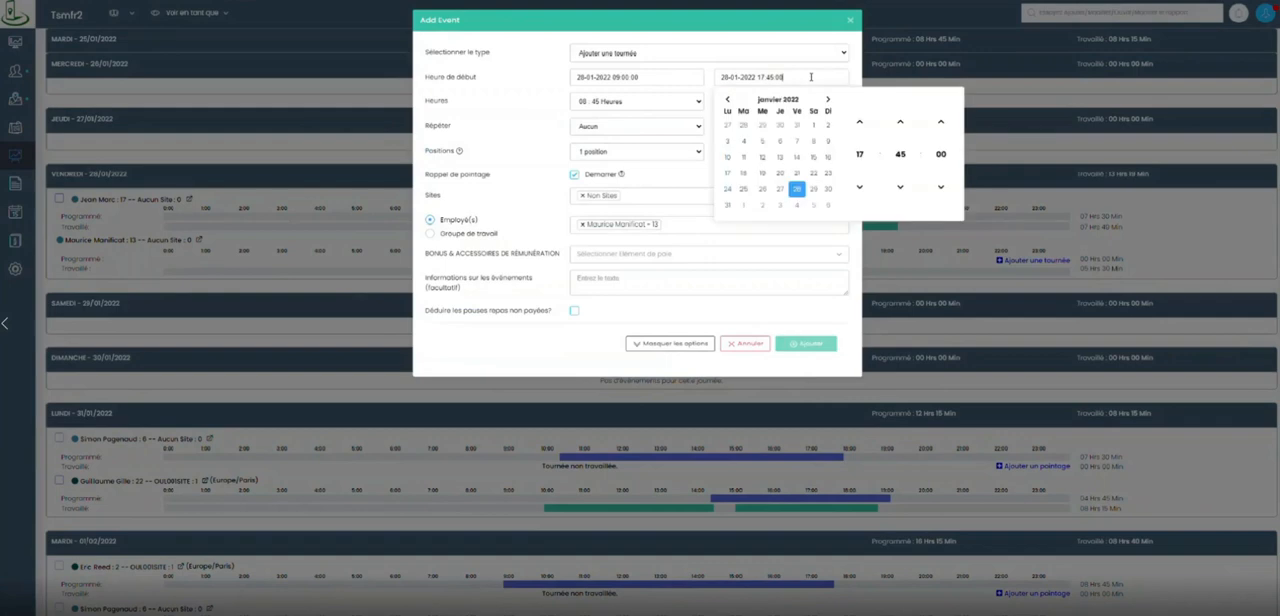
left_click(859, 155)
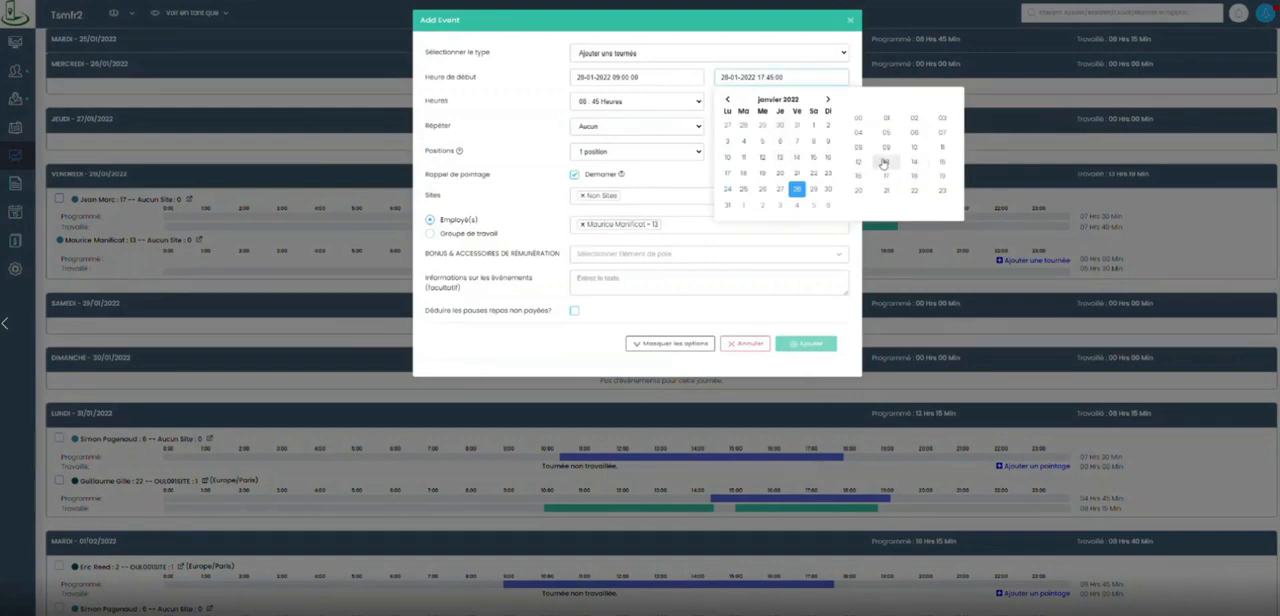
left_click(942, 162)
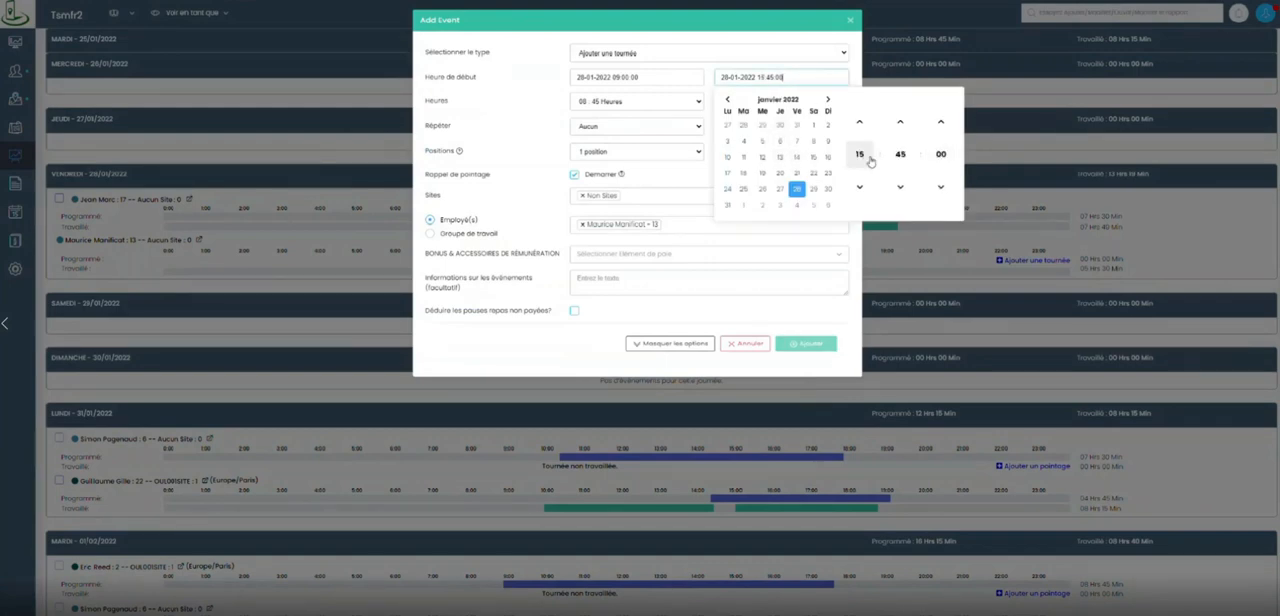
left_click(899, 155)
left_click(858, 127)
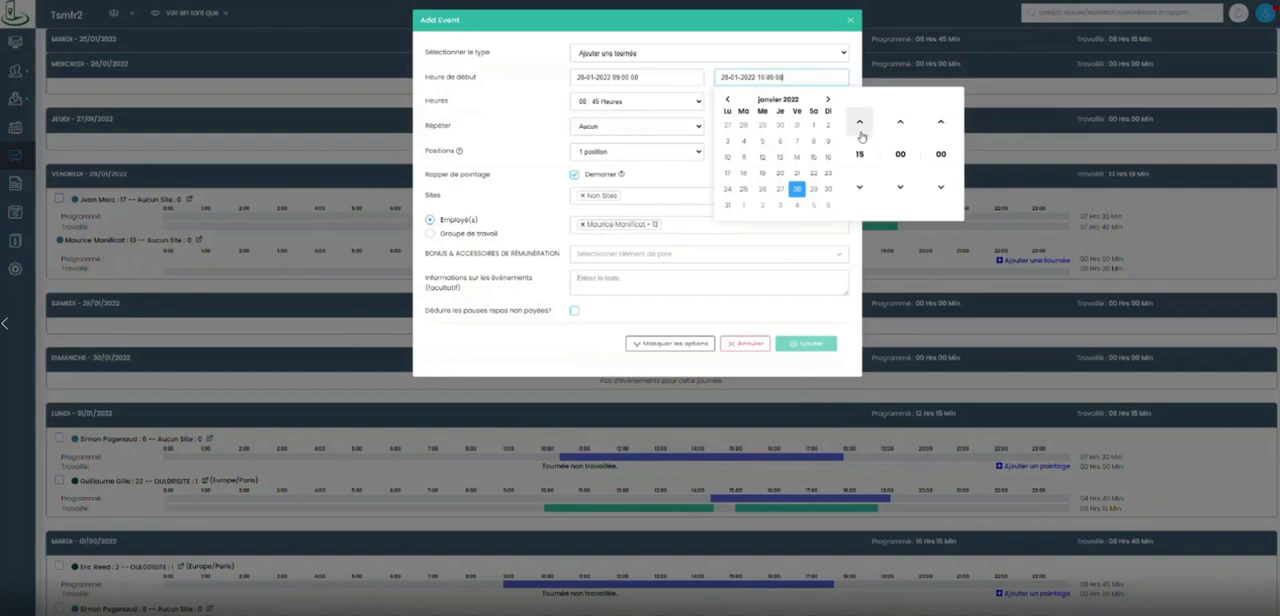
left_click(778, 40)
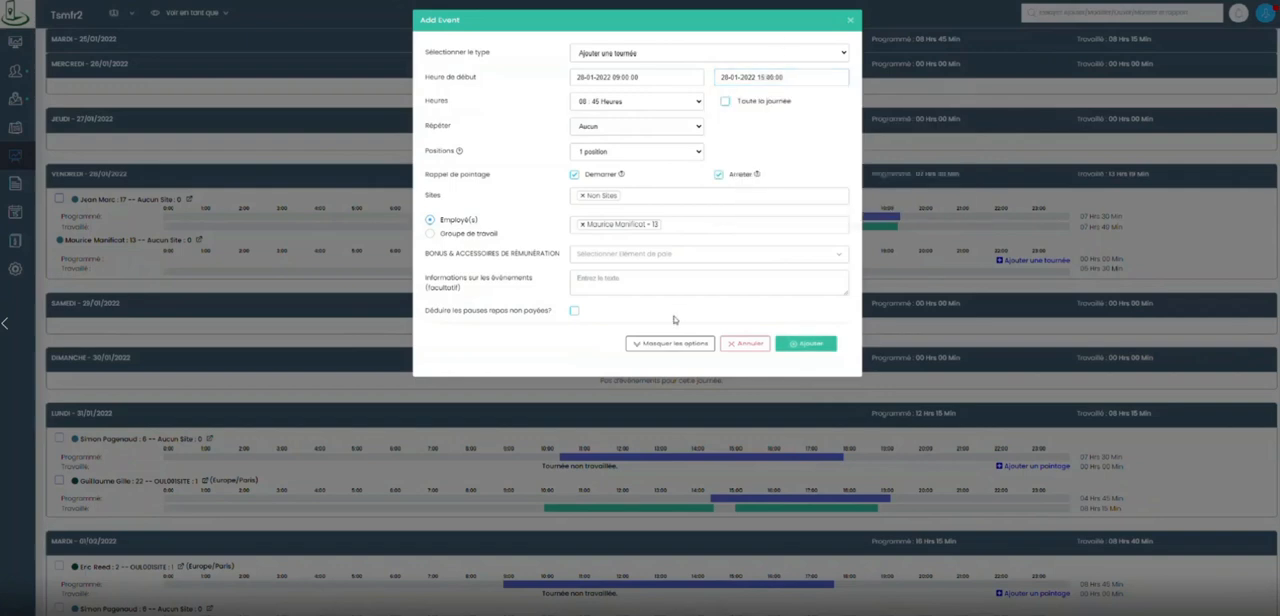
Assign the PANIER DE JOUR bonus to the 09:00–15:00 shift and add it to the planning.
left_click(607, 258)
left_click(605, 300)
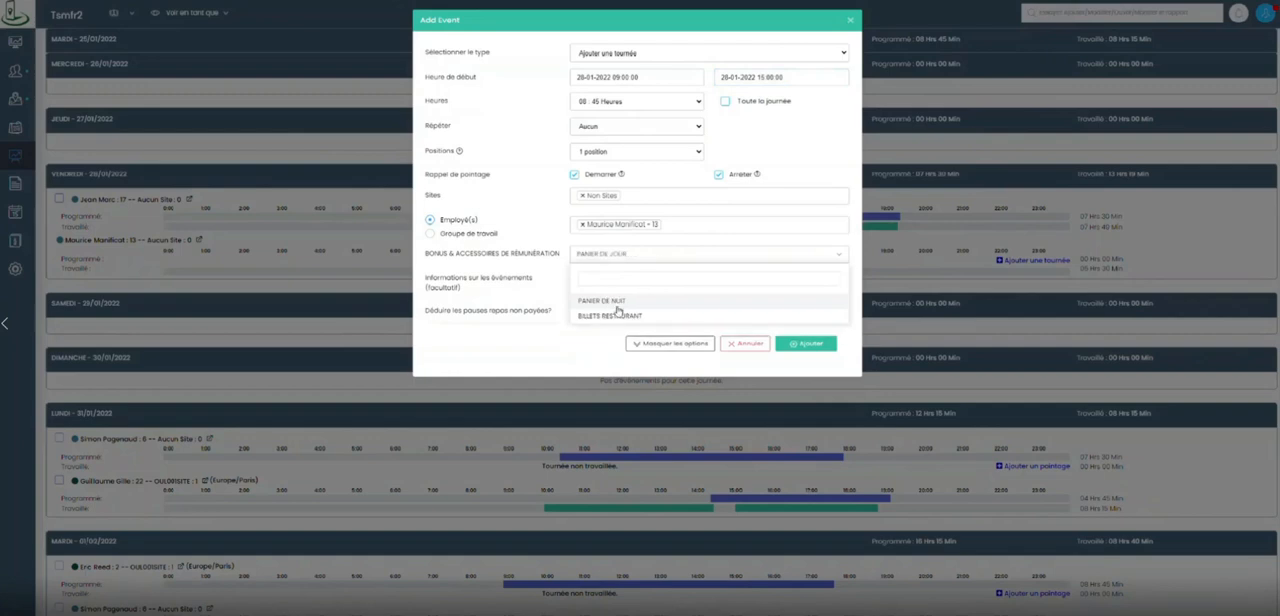
left_click(558, 358)
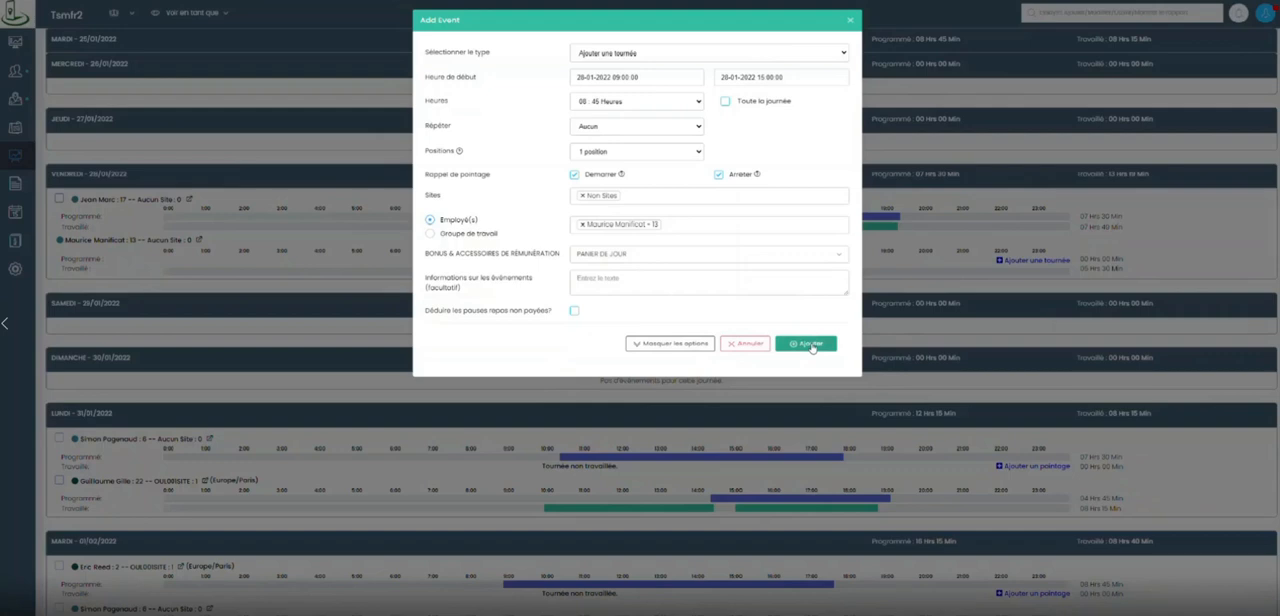
left_click(812, 345)
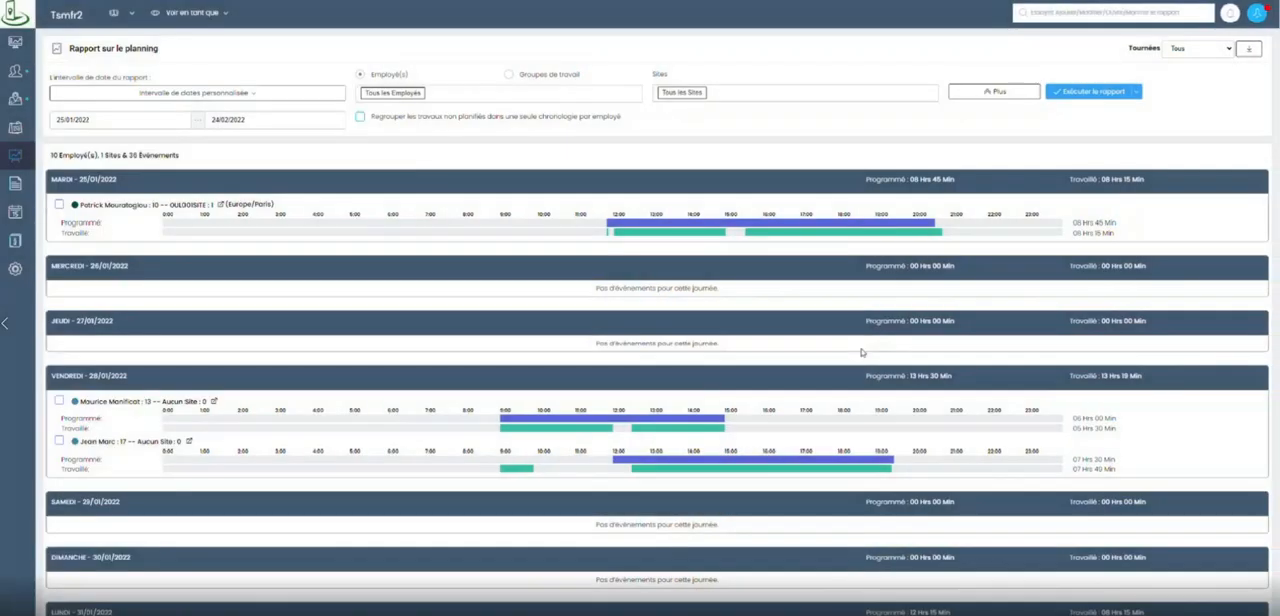
Open the work time report (Rapport de temps de travail) and set its date range to the previous period, Jan 25th - Feb 24th.
scroll(835, 356, "down", 5)
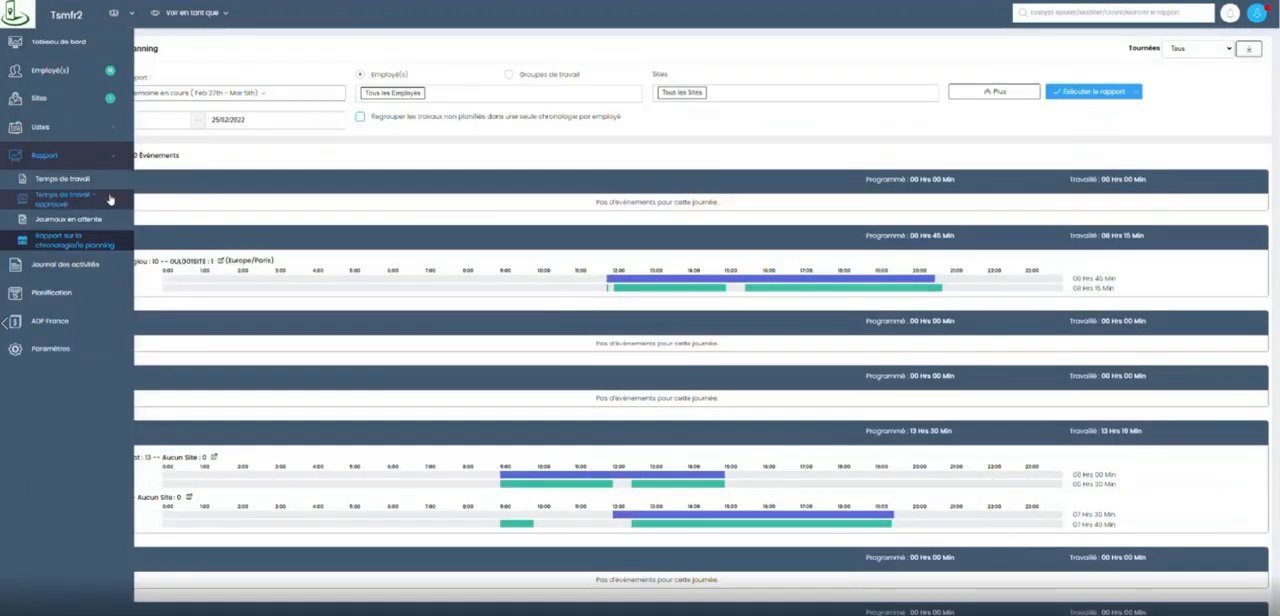
left_click(110, 200)
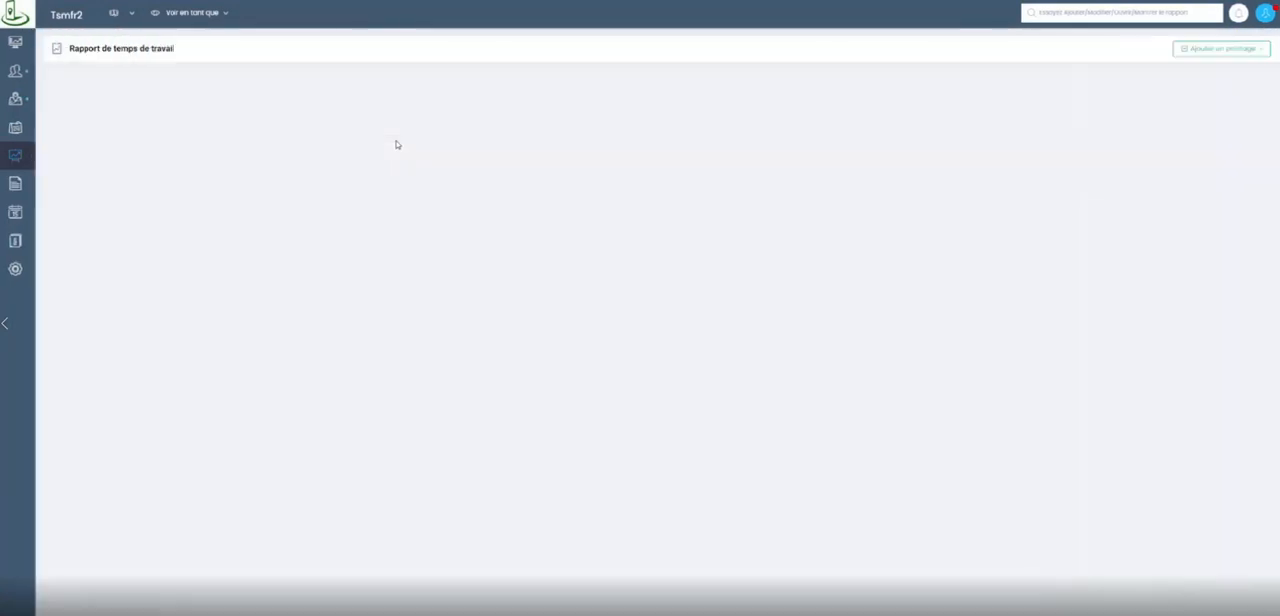
left_click(273, 95)
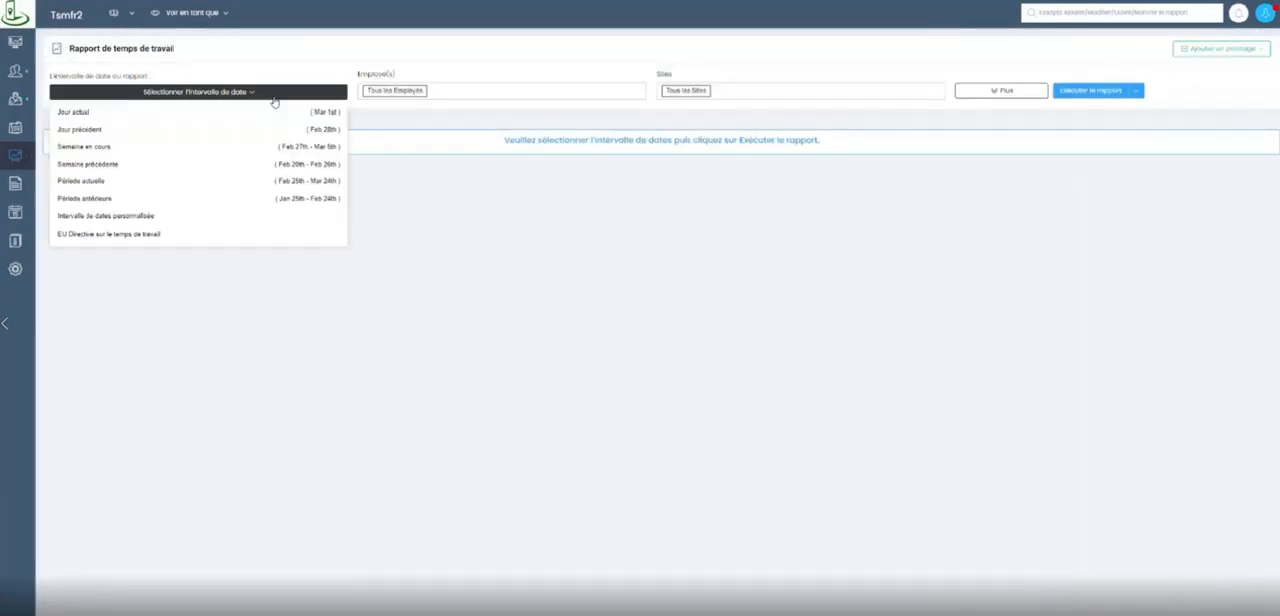
left_click(240, 200)
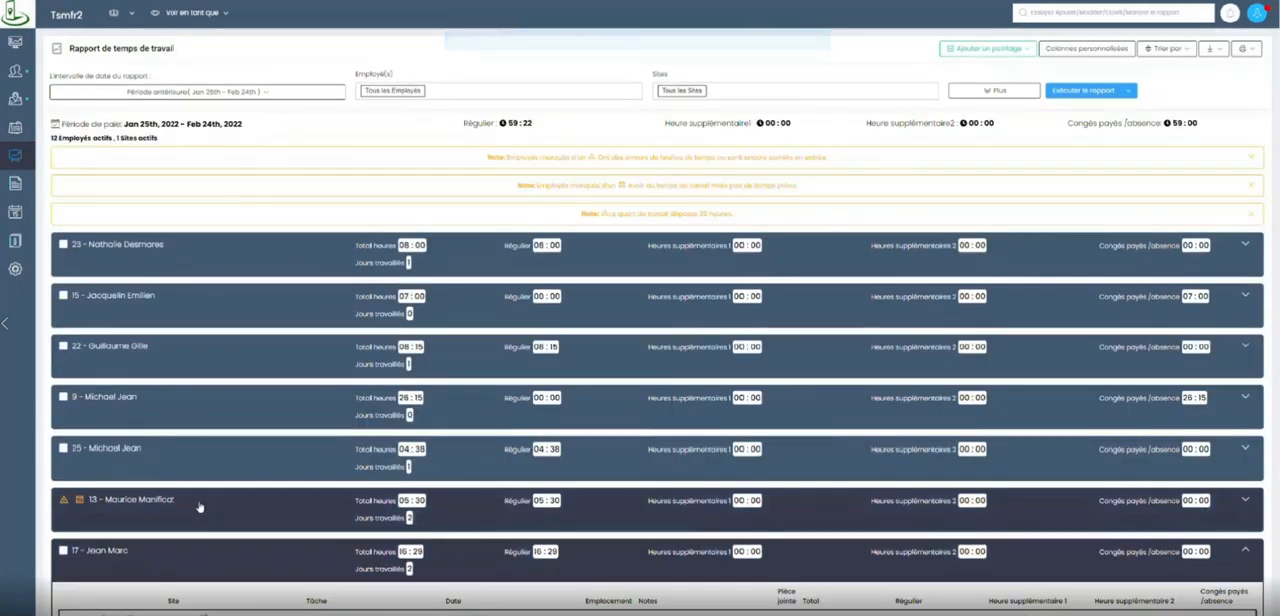
Delete the missed-punch entry ending at 15:30 on January 28th from the timesheet of the employee flagged with an error.
left_click(205, 504)
scroll(354, 400, "down", 2)
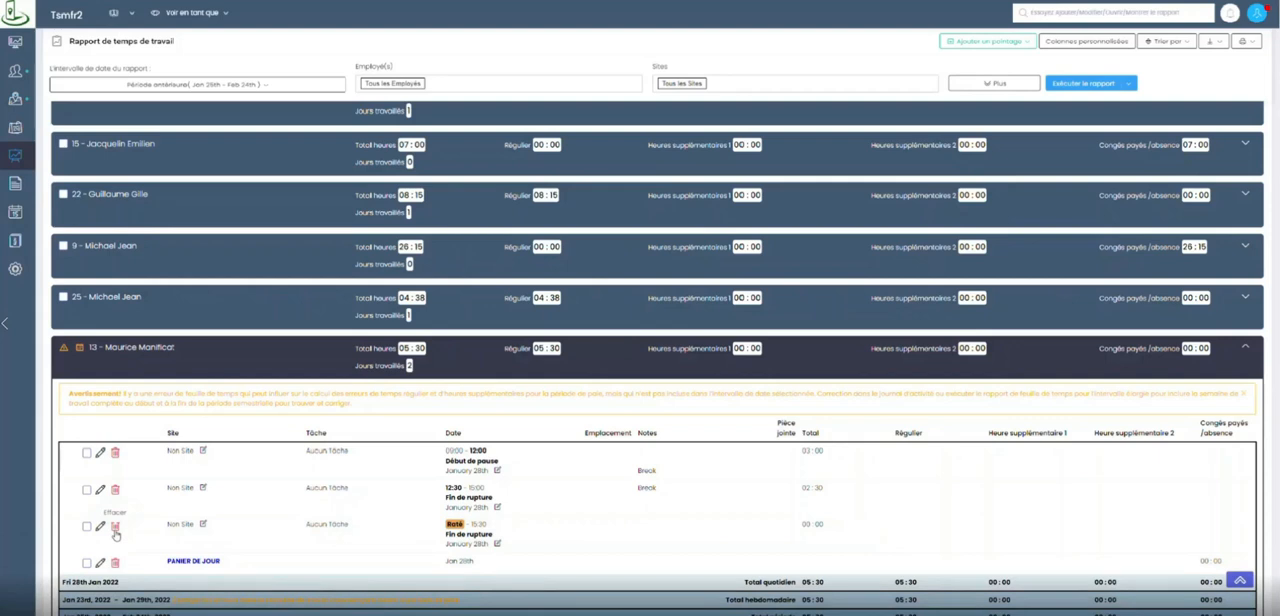
left_click(115, 535)
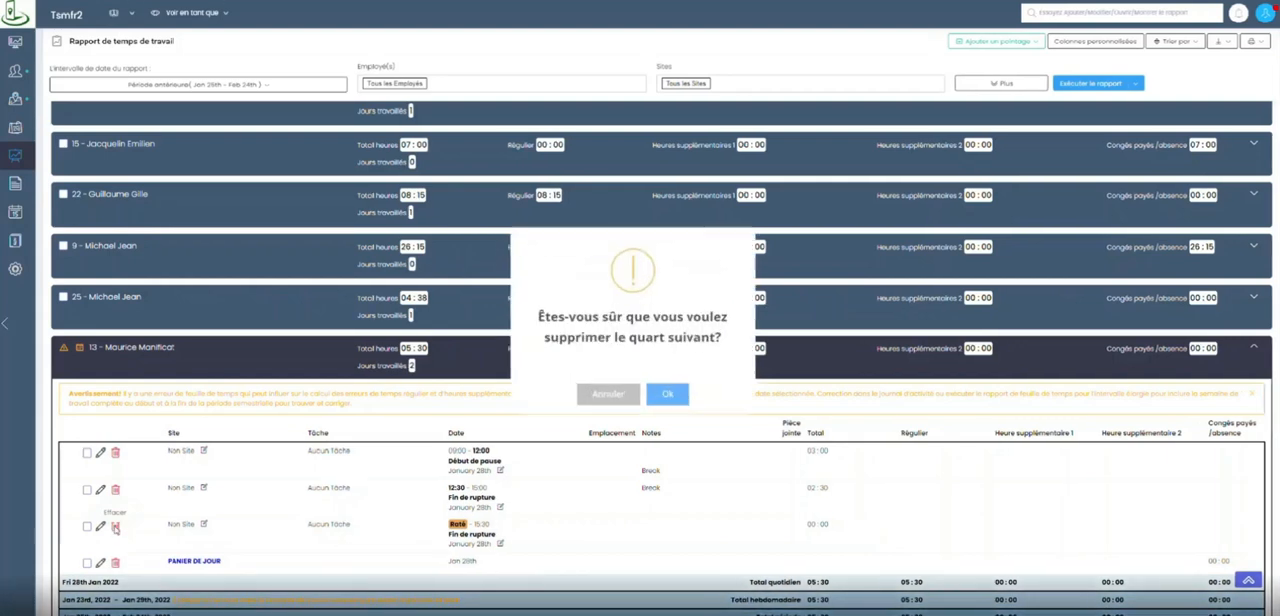
left_click(666, 393)
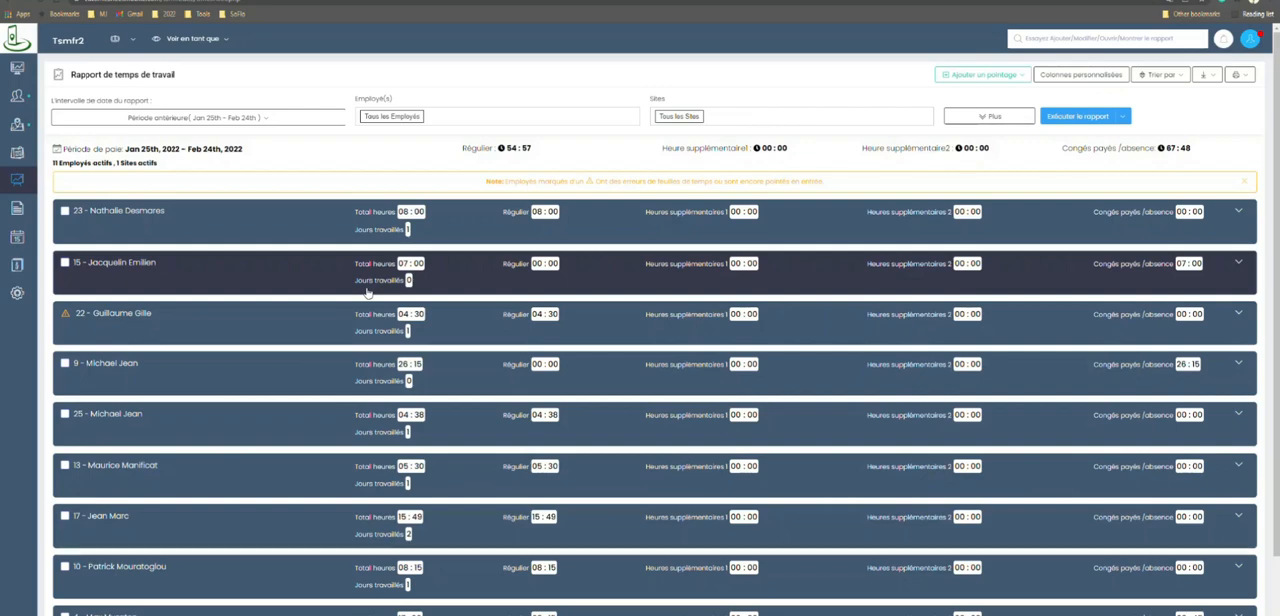
Set the clock-out time of the flagged employee's still-open January 31st entry to 19:10 and save the changes.
left_click(246, 316)
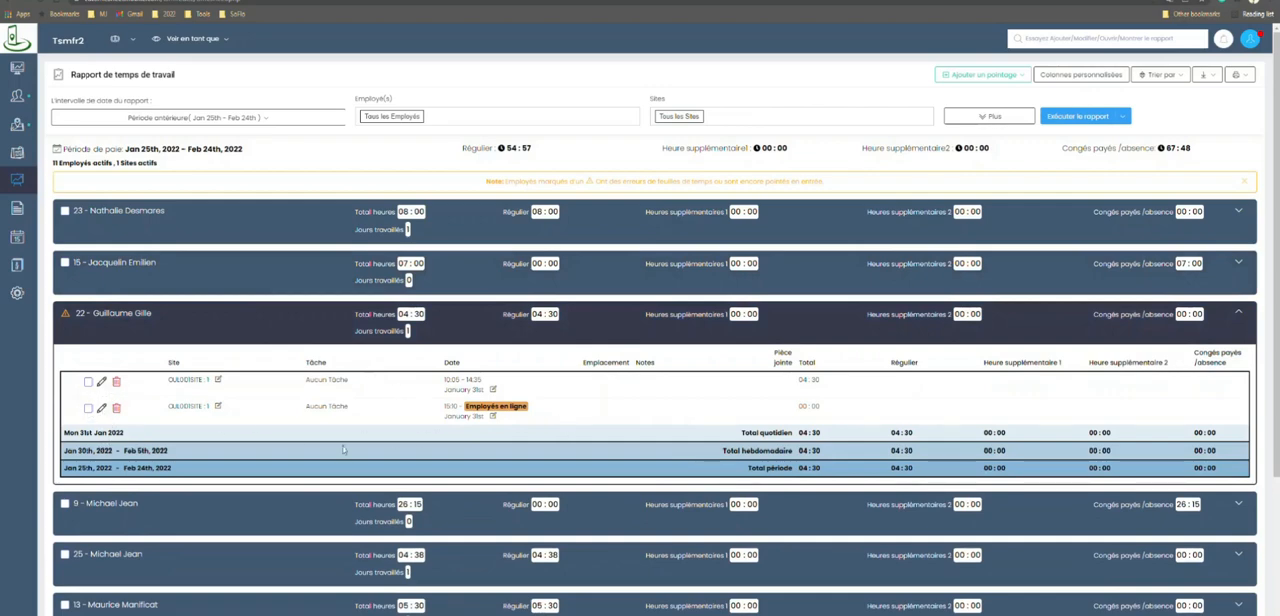
left_click(102, 408)
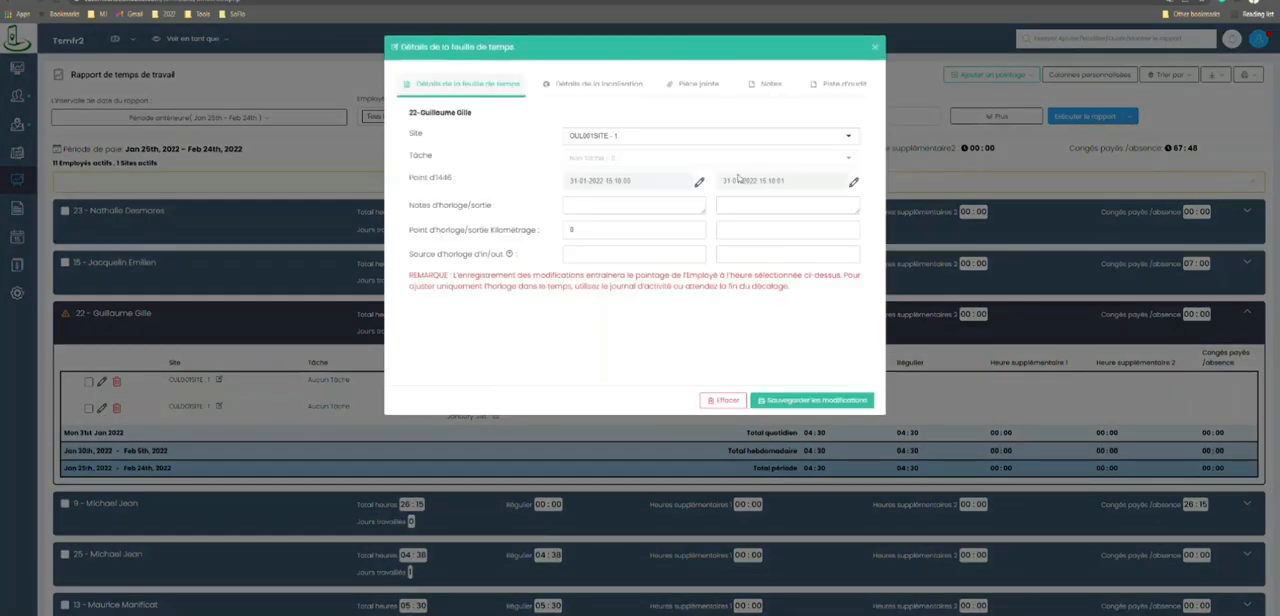
left_click(853, 184)
left_click(808, 178)
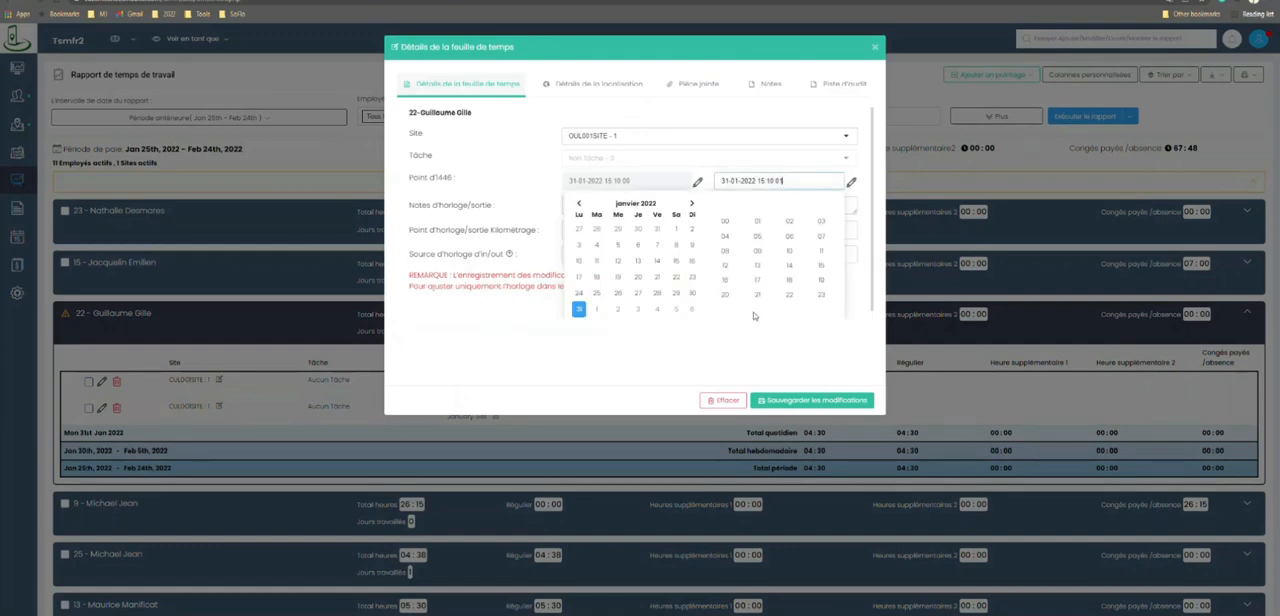
left_click(821, 282)
left_click(684, 371)
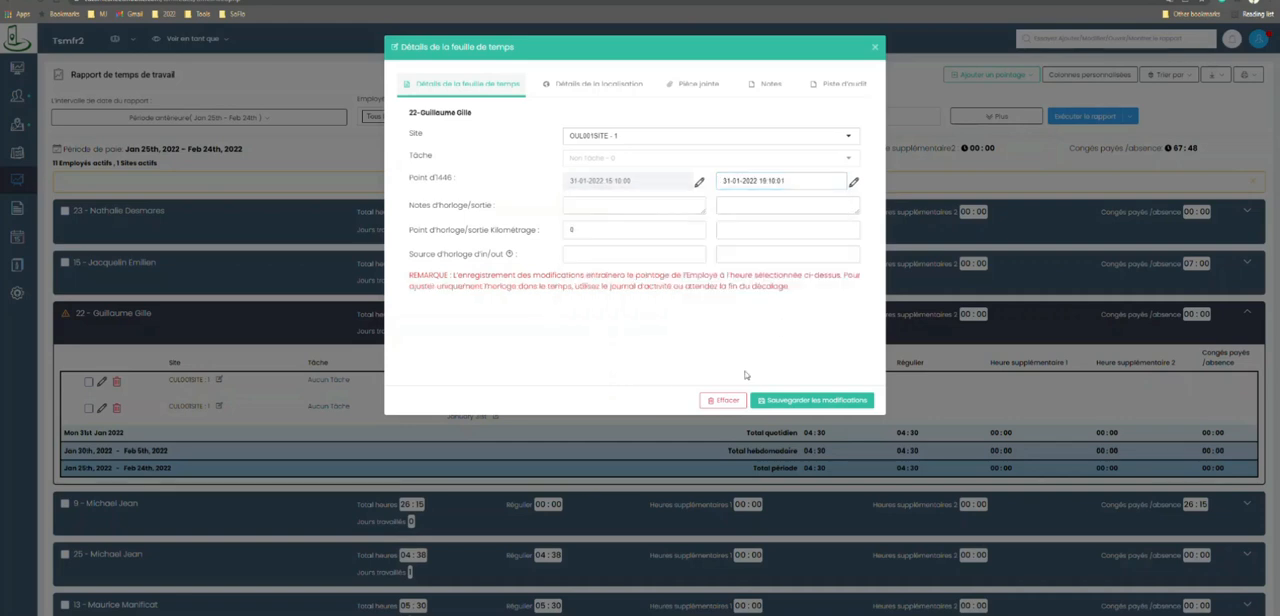
left_click(813, 402)
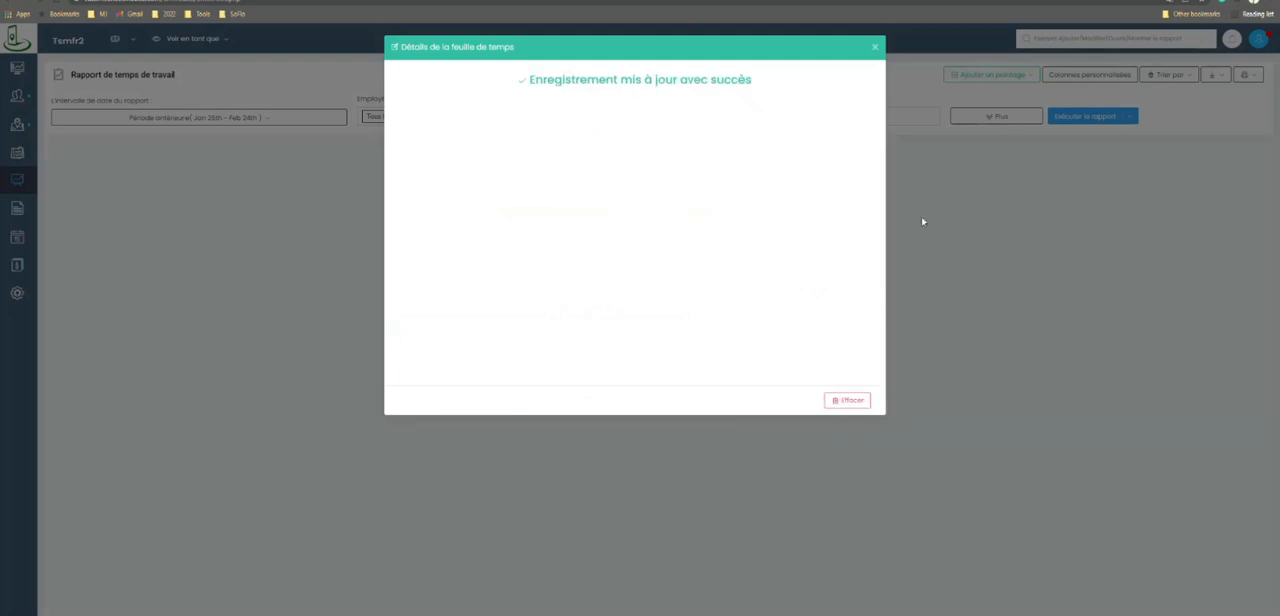
Collapse the corrected employee's details and approve all timesheets of the period with the payroll approval (Approbation de la paie).
scroll(463, 214, "down", 3)
scroll(610, 325, "up", 1)
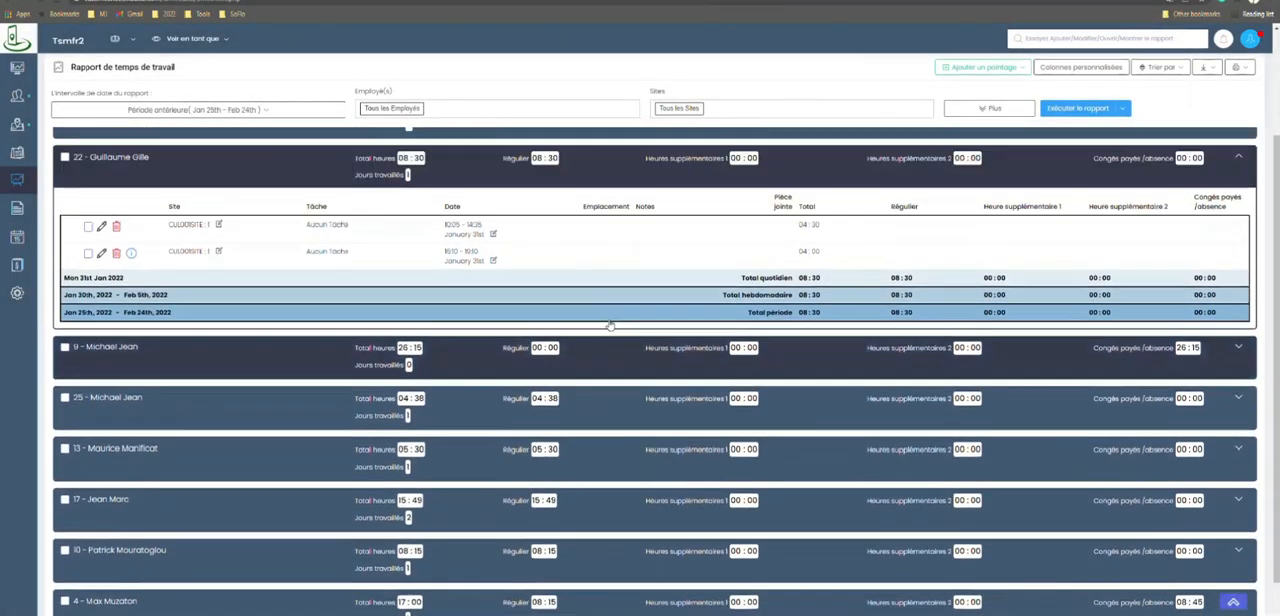
scroll(610, 325, "up", 3)
left_click(481, 330)
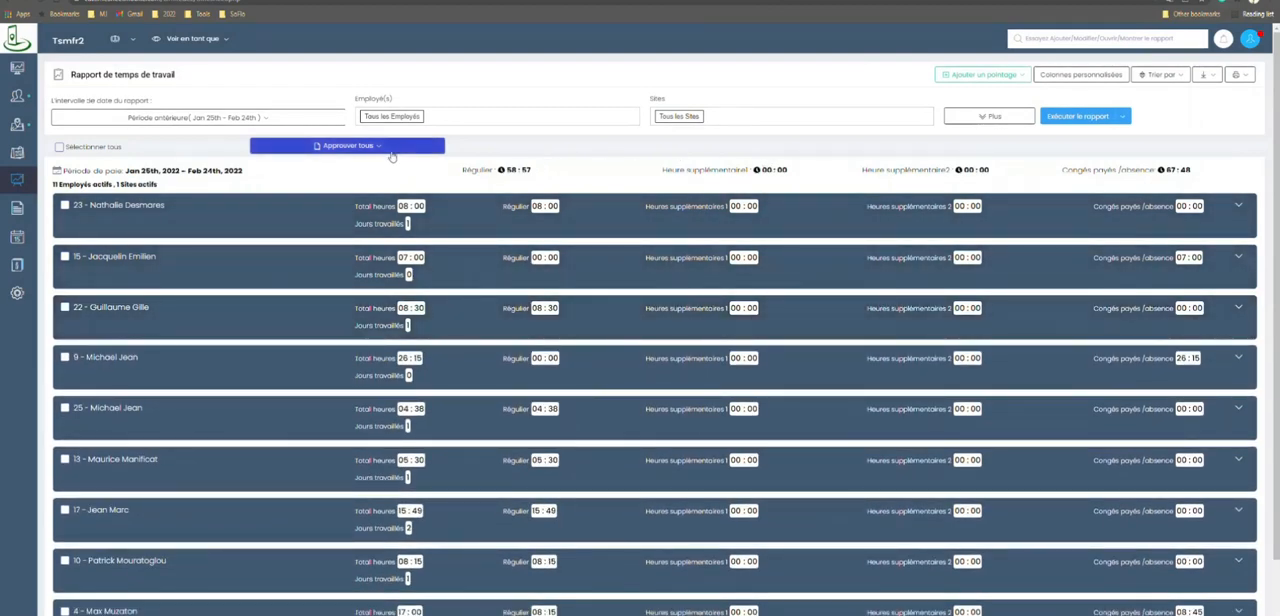
left_click(394, 151)
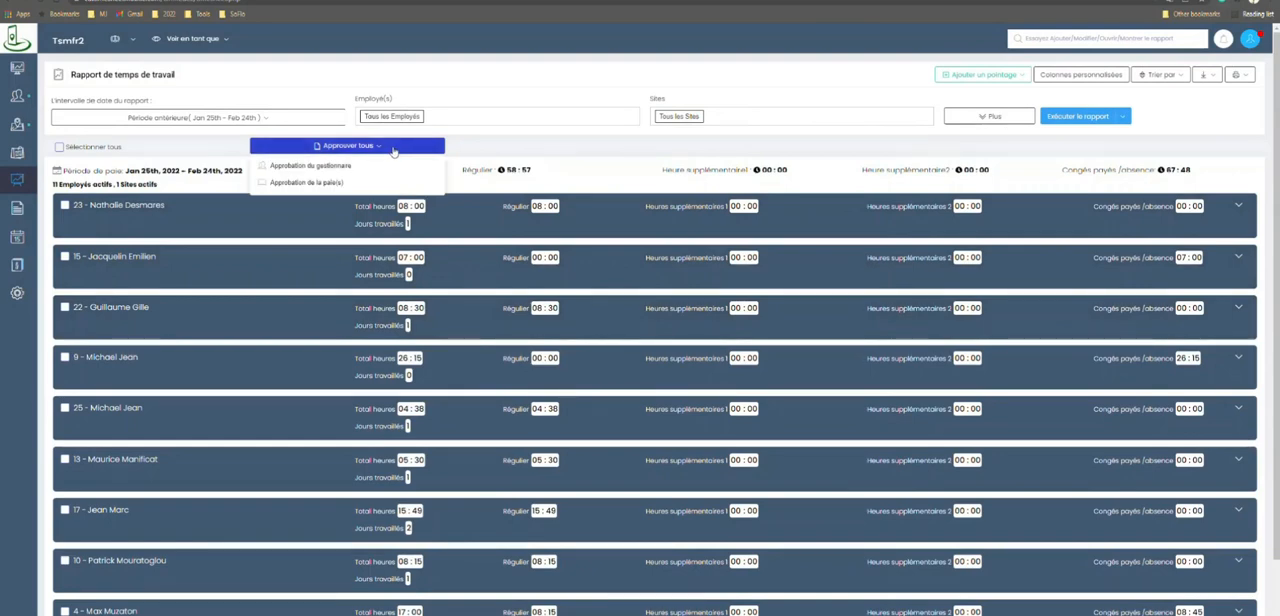
left_click(339, 184)
left_click(670, 428)
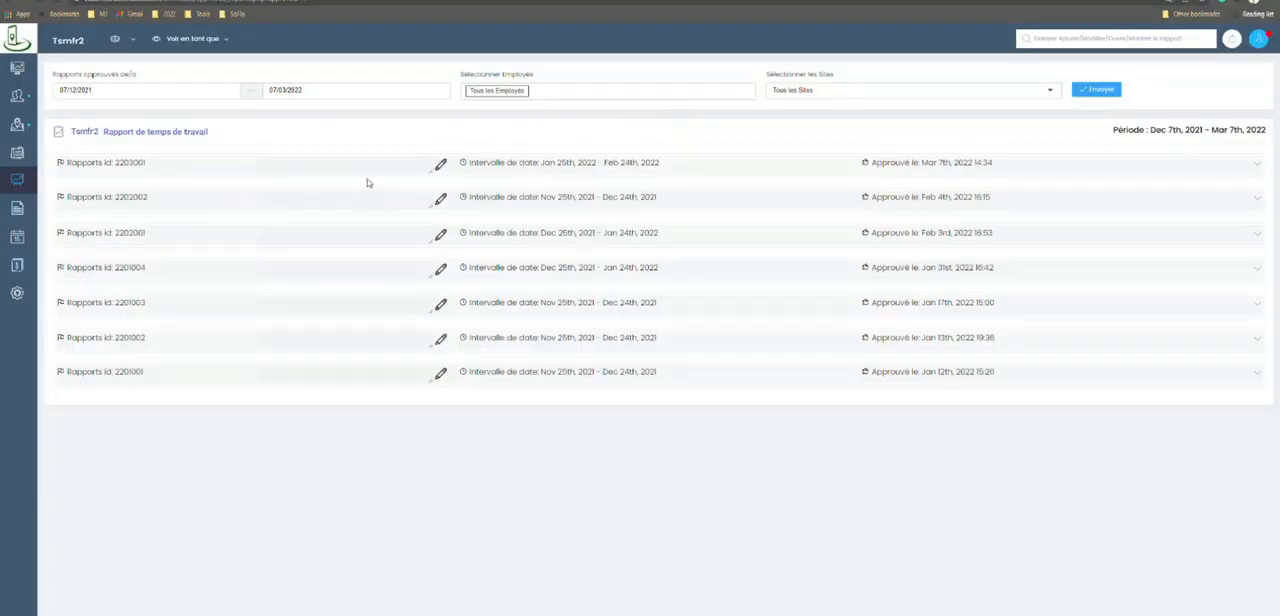
Expand the approved report for Jan 25th - Feb 24th, 2022 and send it to ADP.
left_click(340, 165)
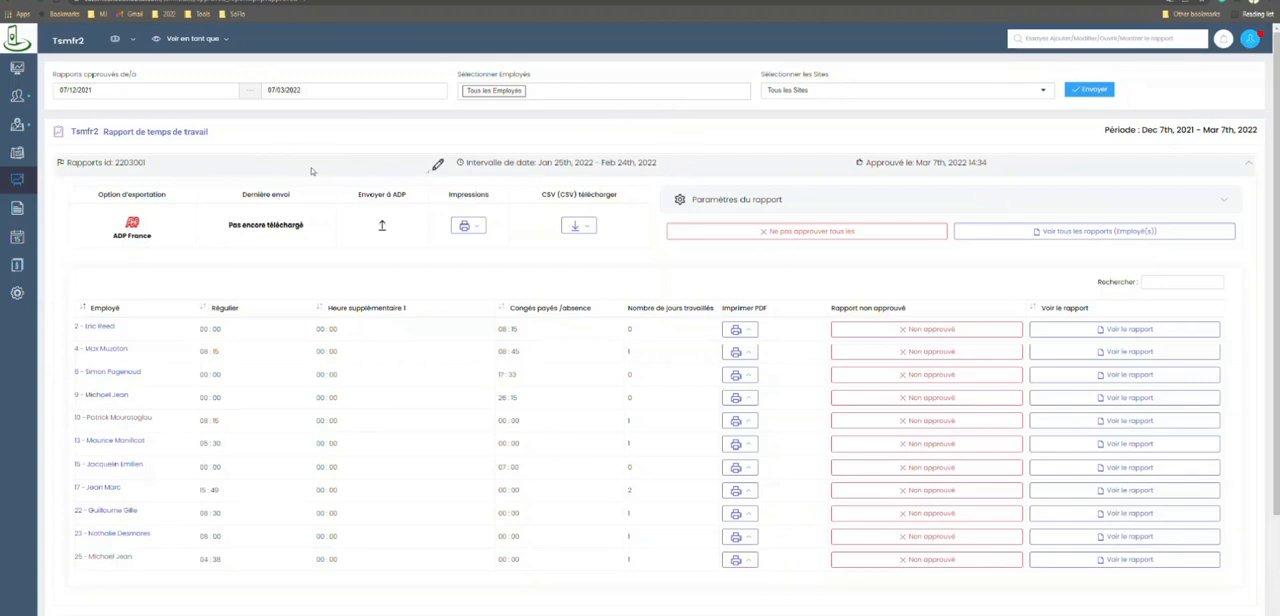
left_click(312, 170)
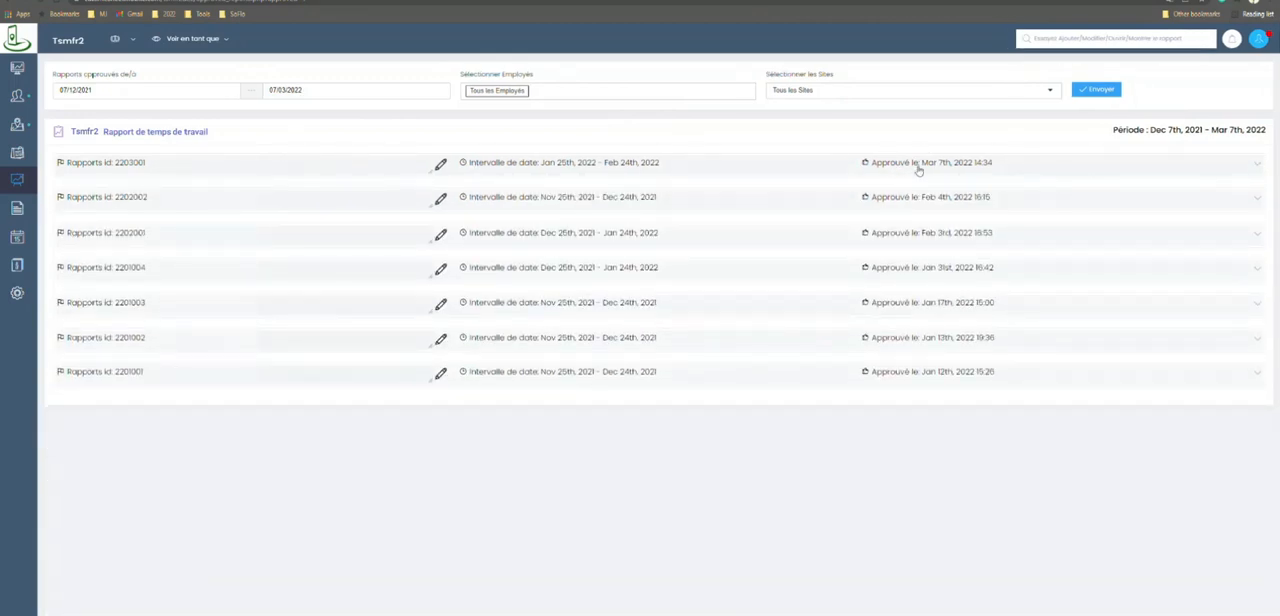
left_click(693, 170)
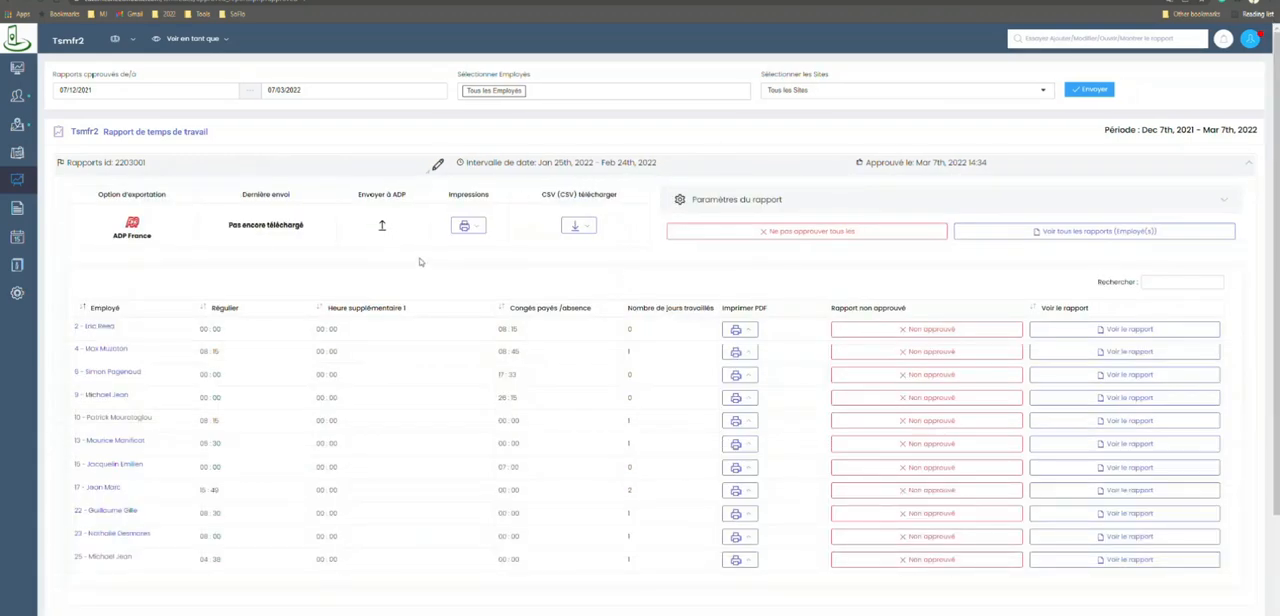
left_click(381, 228)
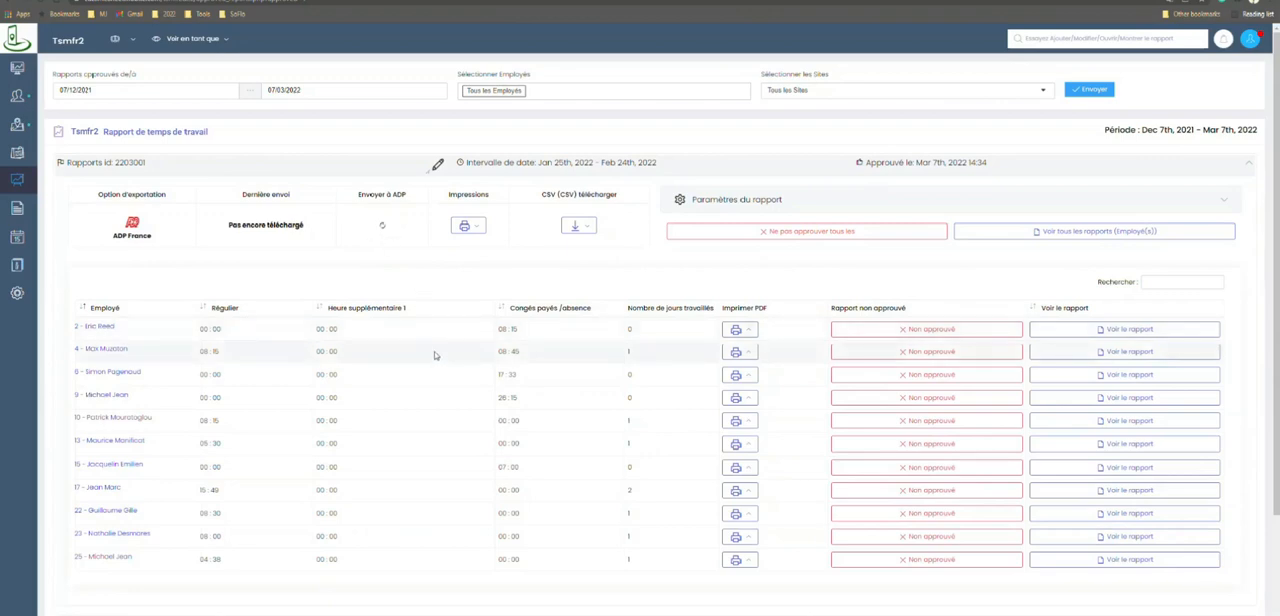